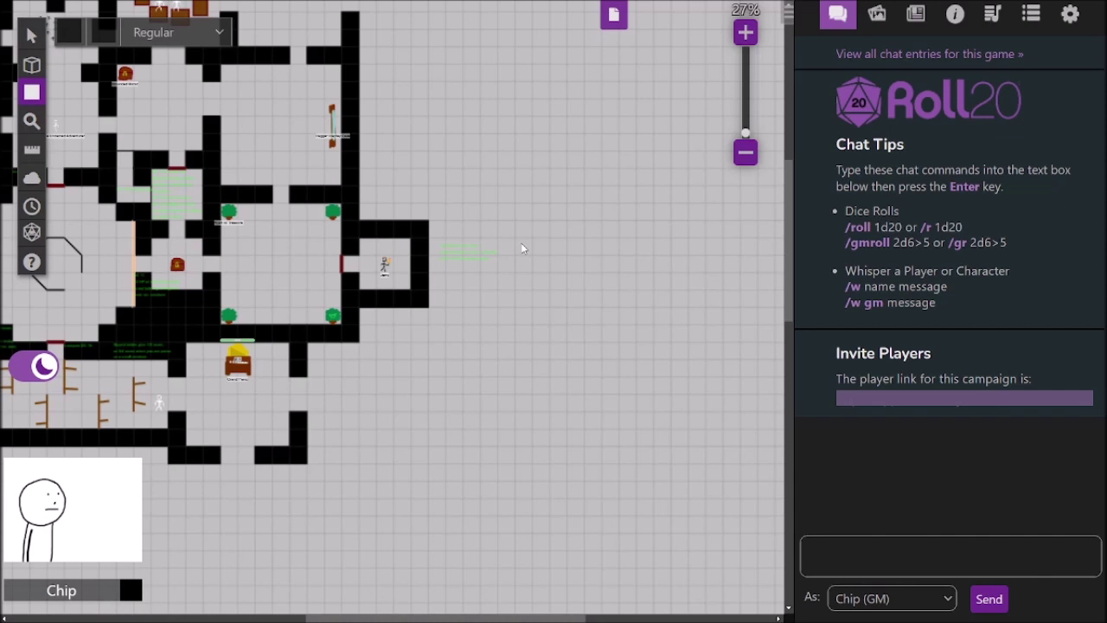
# Draw black walls stepping up northeast from the piano room's east exit, ending in a vertical wall southeast of the torch bearer's cell
pyautogui.scroll(1, 515, 240)
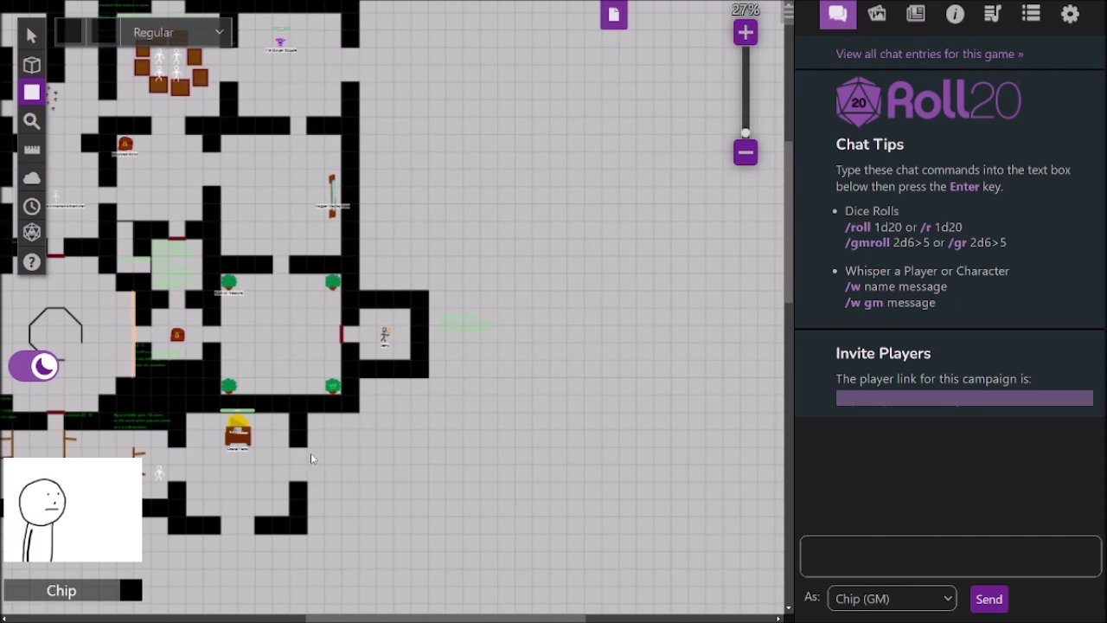
pyautogui.scroll(5, 311, 457)
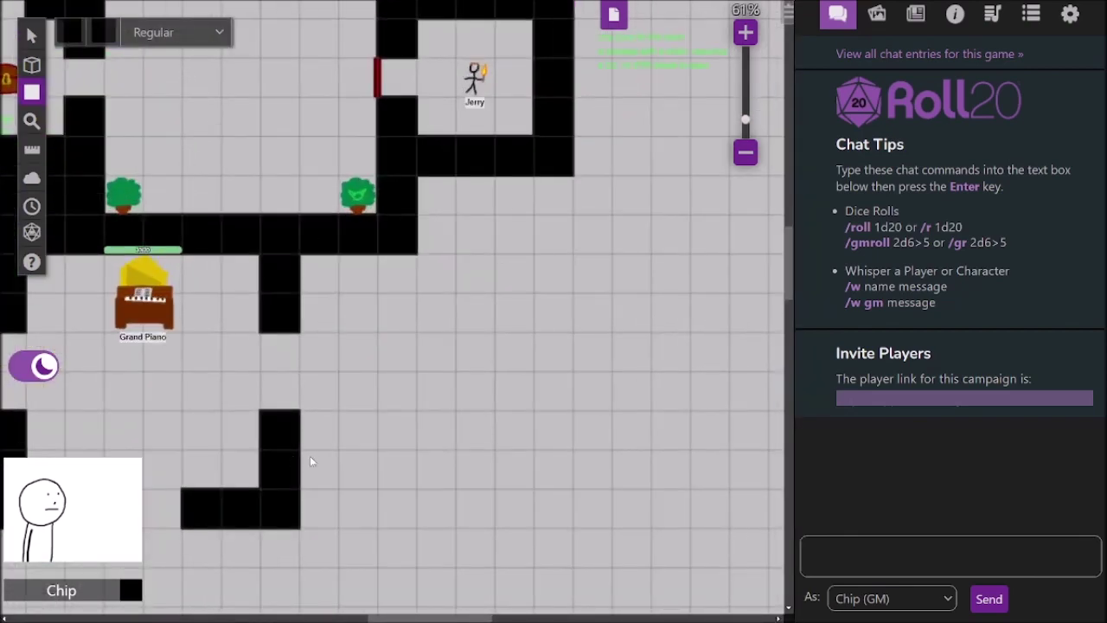
pyautogui.moveTo(309, 455)
pyautogui.mouseDown()
pyautogui.moveTo(385, 432)
pyautogui.moveTo(486, 365)
pyautogui.mouseUp()
pyautogui.moveTo(505, 223)
pyautogui.mouseDown()
pyautogui.moveTo(526, 299)
pyautogui.moveTo(526, 364)
pyautogui.mouseUp()
pyautogui.hotkey('ctrl', 'z')
pyautogui.moveTo(513, 270); pyautogui.dragTo(527, 365)
pyautogui.scroll(-2, 424, 260)
pyautogui.moveTo(343, 256); pyautogui.dragTo(464, 292)
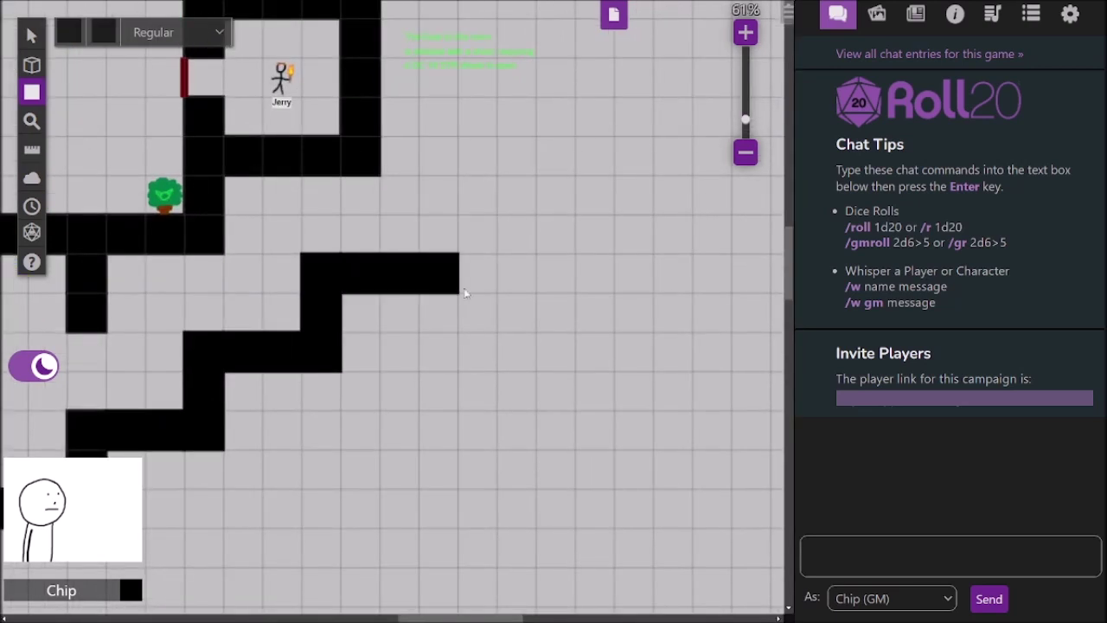
pyautogui.moveTo(460, 97)
pyautogui.mouseDown()
pyautogui.moveTo(509, 257)
pyautogui.moveTo(503, 294)
pyautogui.mouseUp()
# On the GM Info Overlay layer, move the green door note onto the torch bearer's cell beside the red door
pyautogui.scroll(5, 484, 277)
pyautogui.moveTo(32, 65)
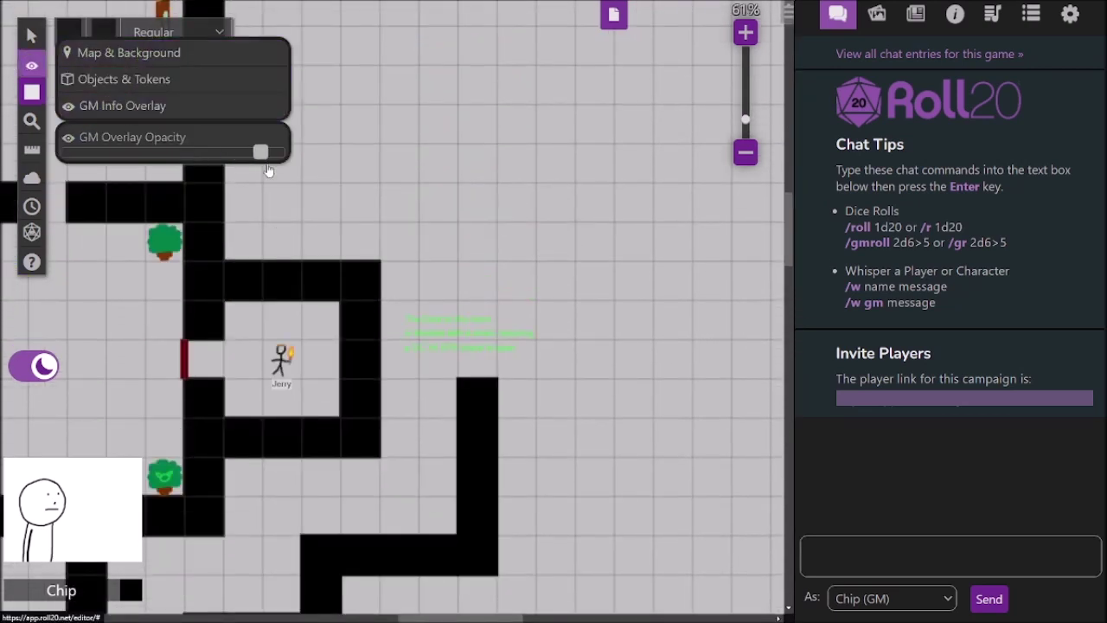
pyautogui.click(122, 106)
pyautogui.moveTo(432, 331); pyautogui.dragTo(264, 405)
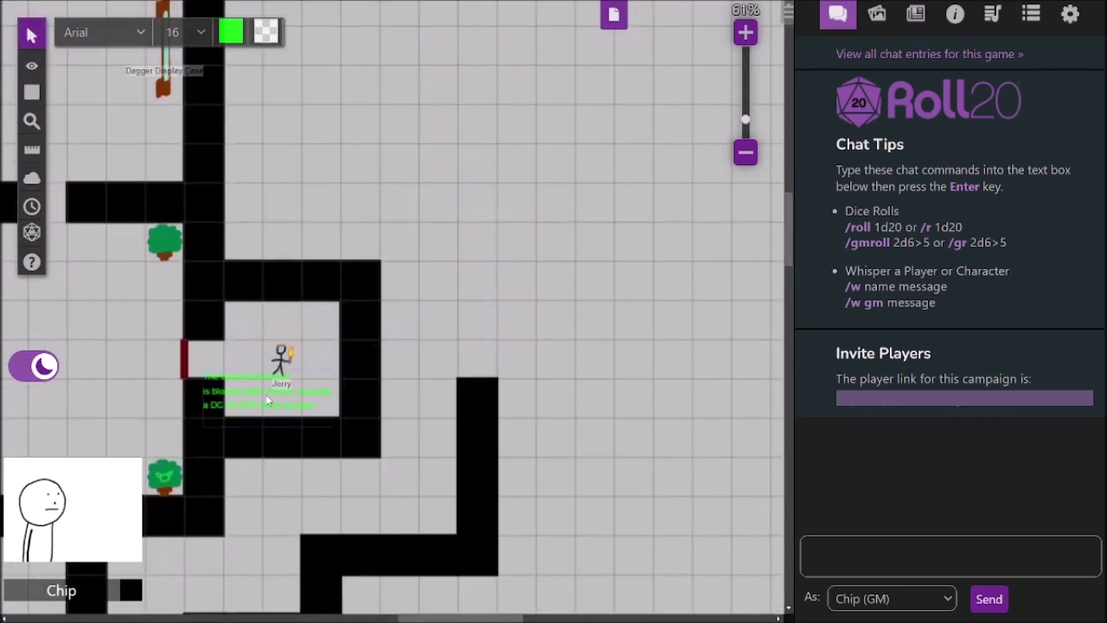
pyautogui.click(265, 257)
# Move the newly drawn stepped walls from the Objects & Tokens layer to the Map & Background layer
pyautogui.moveTo(31, 64)
pyautogui.click(136, 56)
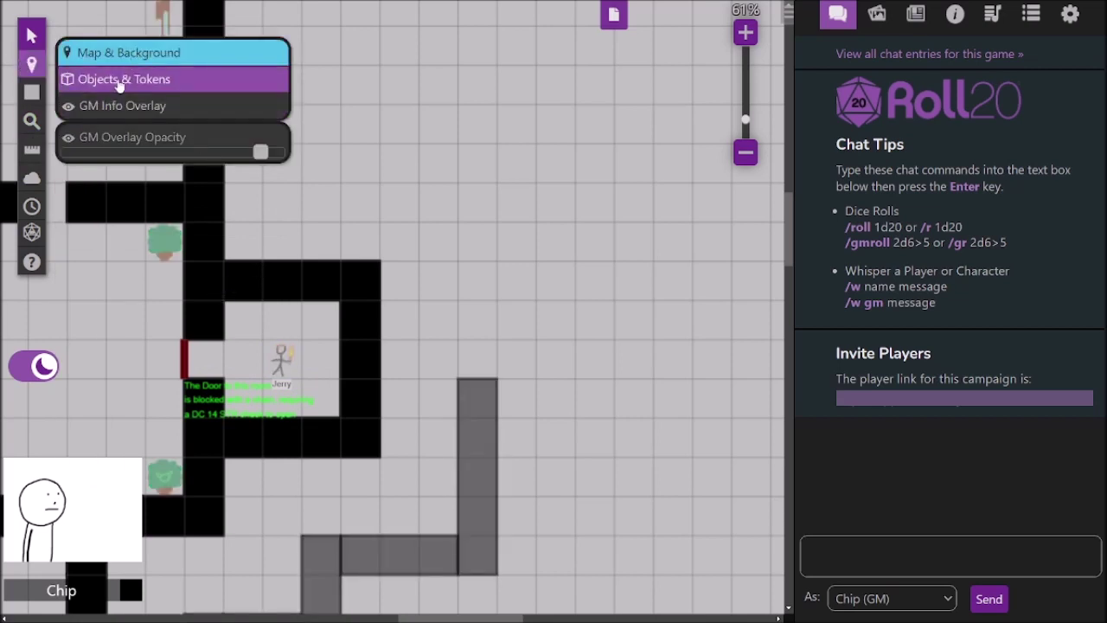
pyautogui.scroll(-2, 462, 284)
pyautogui.scroll(-3, 461, 285)
pyautogui.click(132, 88)
pyautogui.moveTo(217, 456); pyautogui.dragTo(501, 277)
pyautogui.rightClick(363, 298)
pyautogui.click(488, 276)
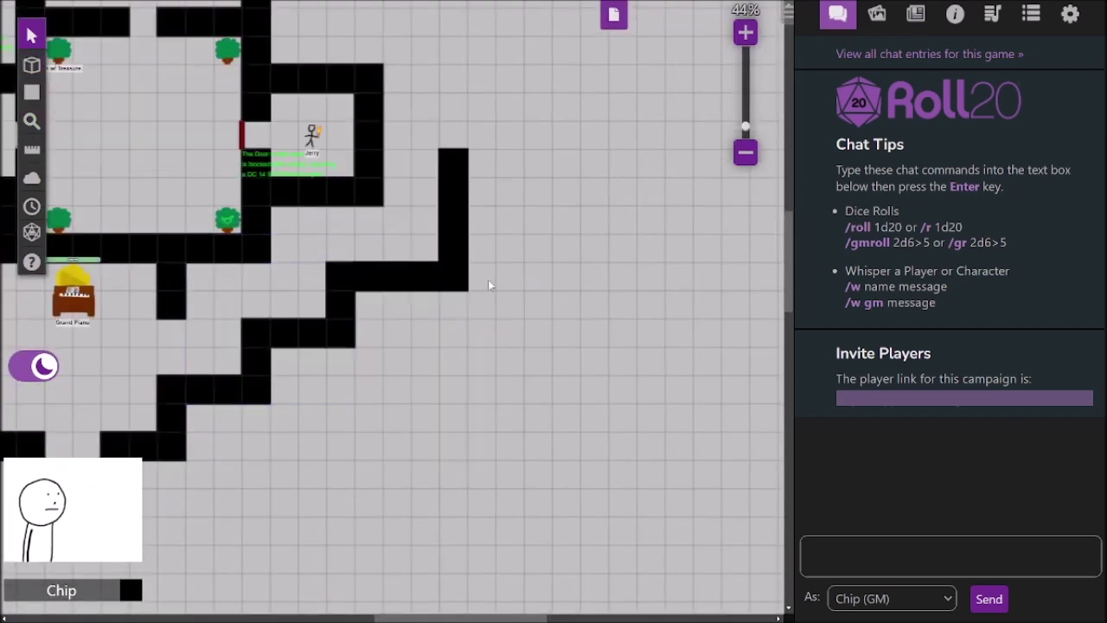
pyautogui.rightClick(435, 267)
pyautogui.click(571, 259)
# On the Map & Background layer, extend the vertical wall north past the torch bearer's cell and add a horizontal wall running west from its top
pyautogui.moveTo(47, 67)
pyautogui.click(104, 53)
pyautogui.scroll(3, 497, 224)
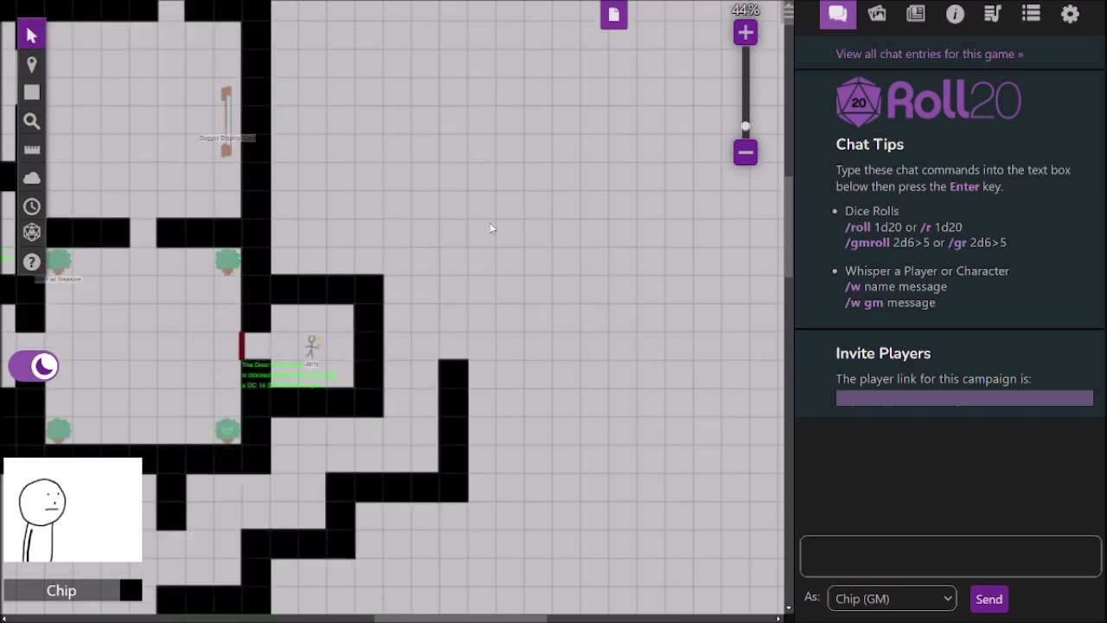
pyautogui.moveTo(32, 91)
pyautogui.click(93, 87)
pyautogui.scroll(-1, 443, 266)
pyautogui.scroll(2, 441, 261)
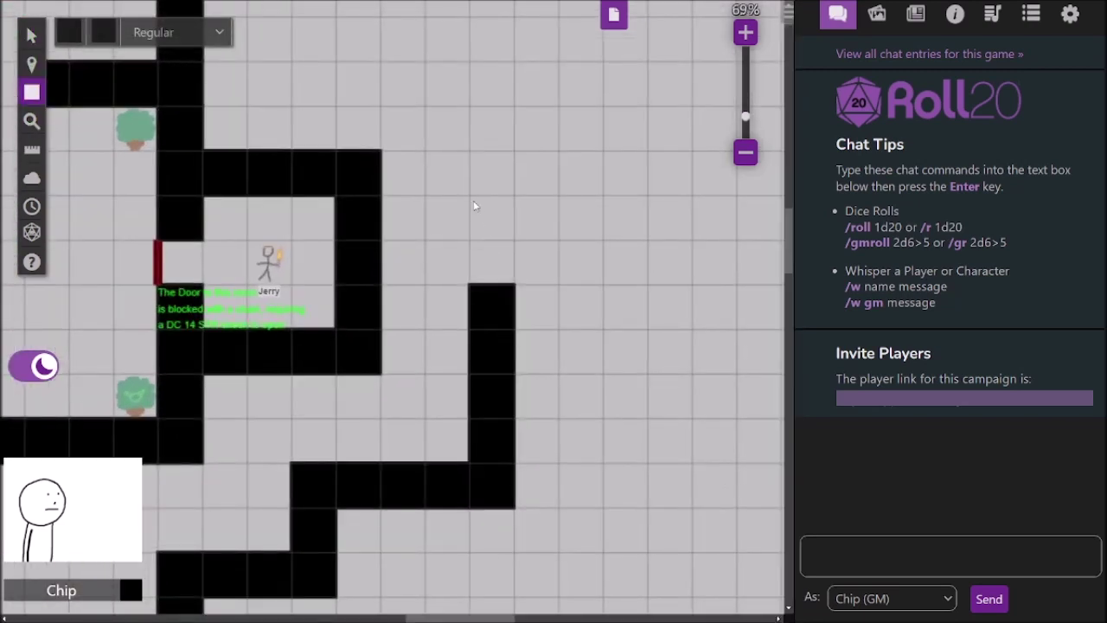
pyautogui.moveTo(473, 154); pyautogui.dragTo(511, 277)
pyautogui.scroll(2, 494, 254)
pyautogui.moveTo(474, 204); pyautogui.dragTo(525, 284)
pyautogui.moveTo(389, 154)
pyautogui.mouseDown()
pyautogui.moveTo(524, 196)
pyautogui.moveTo(291, 204)
pyautogui.mouseUp()
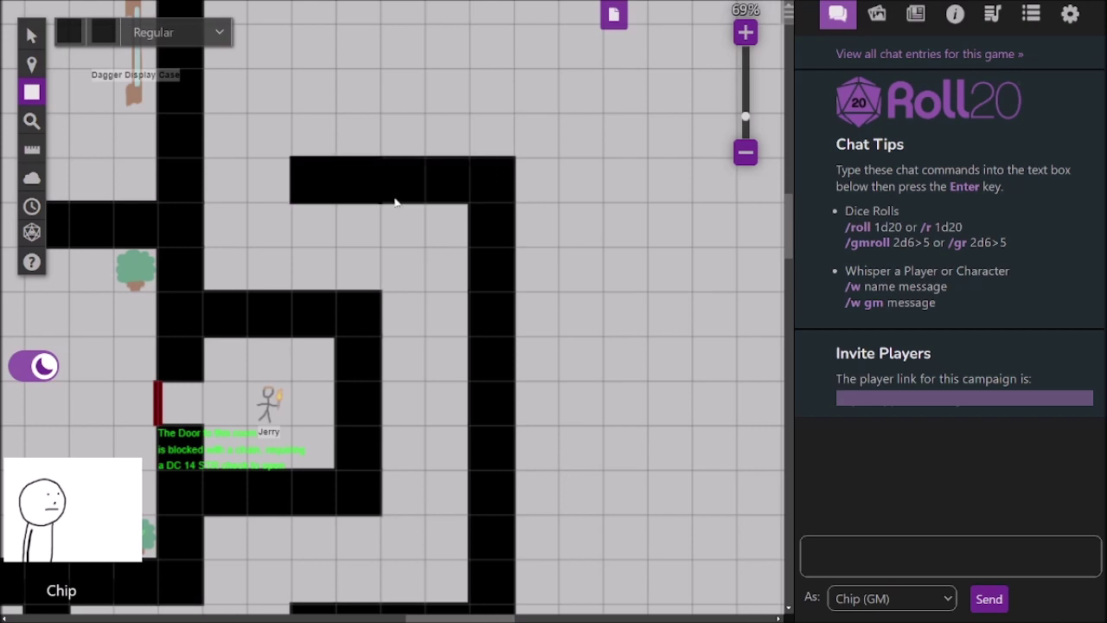
# Draw corridor walls east from the northern room's exit, with an outer wall bending south and back west
pyautogui.scroll(5, 300, 234)
pyautogui.moveTo(281, 137); pyautogui.dragTo(334, 158)
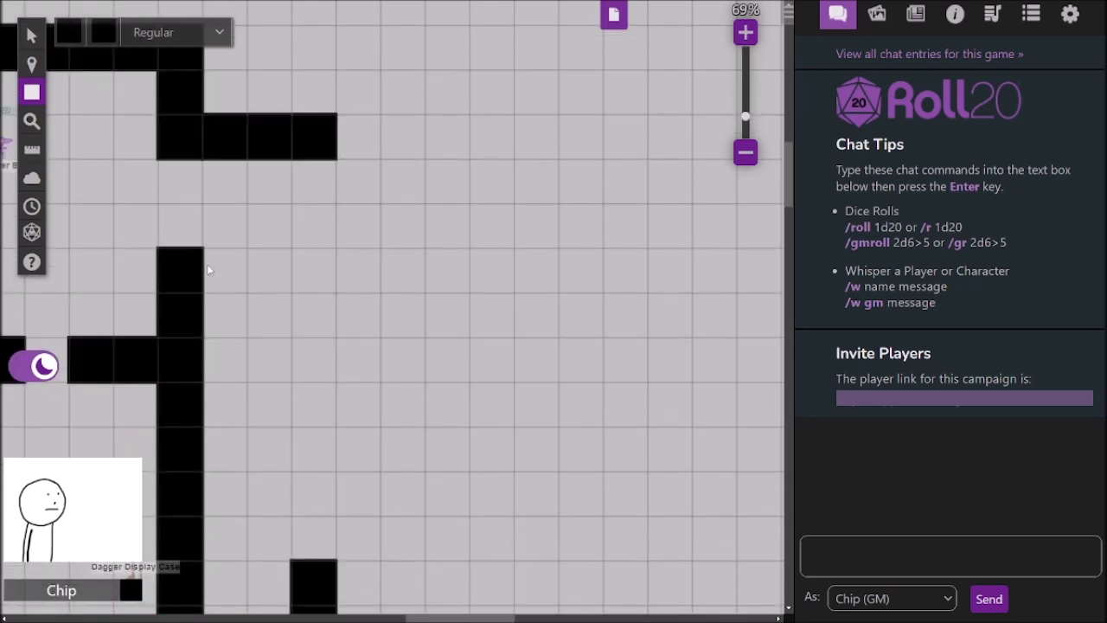
pyautogui.moveTo(207, 263); pyautogui.dragTo(336, 292)
pyautogui.moveTo(348, 127); pyautogui.dragTo(468, 160)
pyautogui.moveTo(427, 162)
pyautogui.mouseDown()
pyautogui.moveTo(469, 298)
pyautogui.moveTo(418, 347)
pyautogui.moveTo(466, 381)
pyautogui.mouseUp()
pyautogui.moveTo(466, 389); pyautogui.dragTo(292, 427)
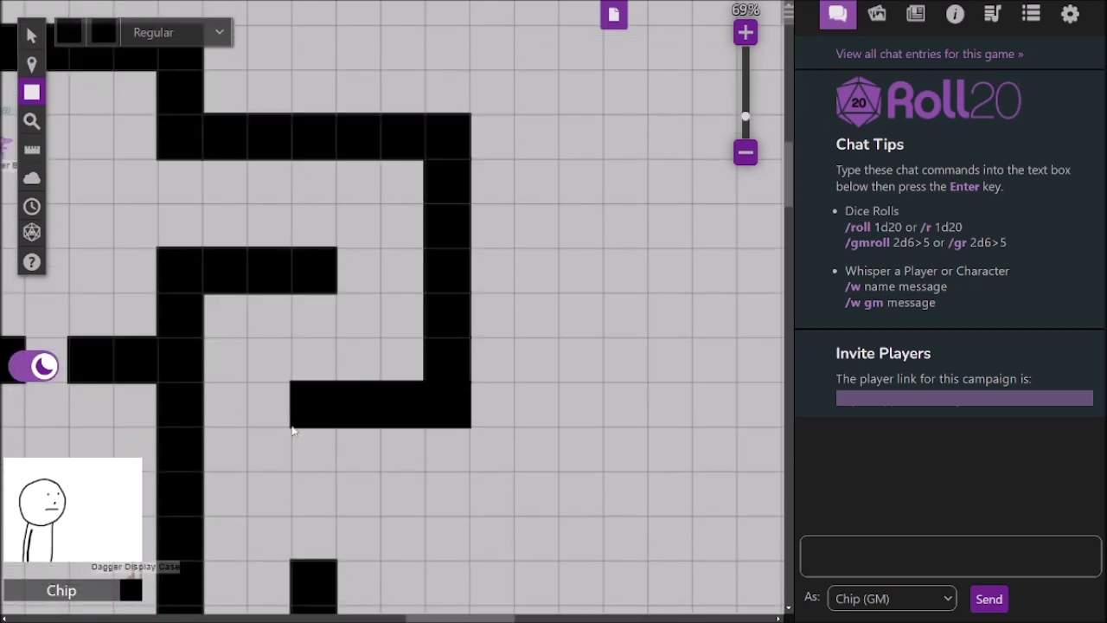
# Fill the wall gap east of the Dagger Display Case with a vertical wall joining the northern and southern corridor sections
pyautogui.scroll(-1, 292, 398)
pyautogui.scroll(1, 294, 393)
pyautogui.hscroll(1, 310, 413)
pyautogui.scroll(1, 310, 413)
pyautogui.scroll(-1, 305, 406)
pyautogui.scroll(-3, 305, 407)
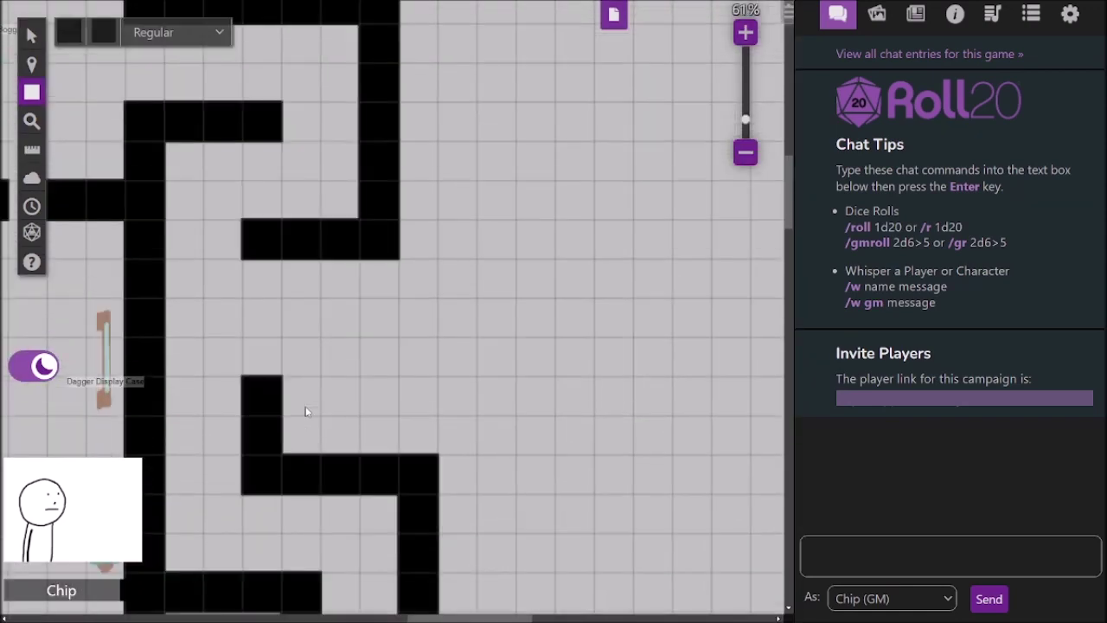
pyautogui.moveTo(252, 247); pyautogui.dragTo(290, 395)
# Delete the looping corridor walls outside the northern room's east exit
pyautogui.scroll(2, 269, 281)
pyautogui.scroll(2, 267, 279)
pyautogui.scroll(-5, 267, 279)
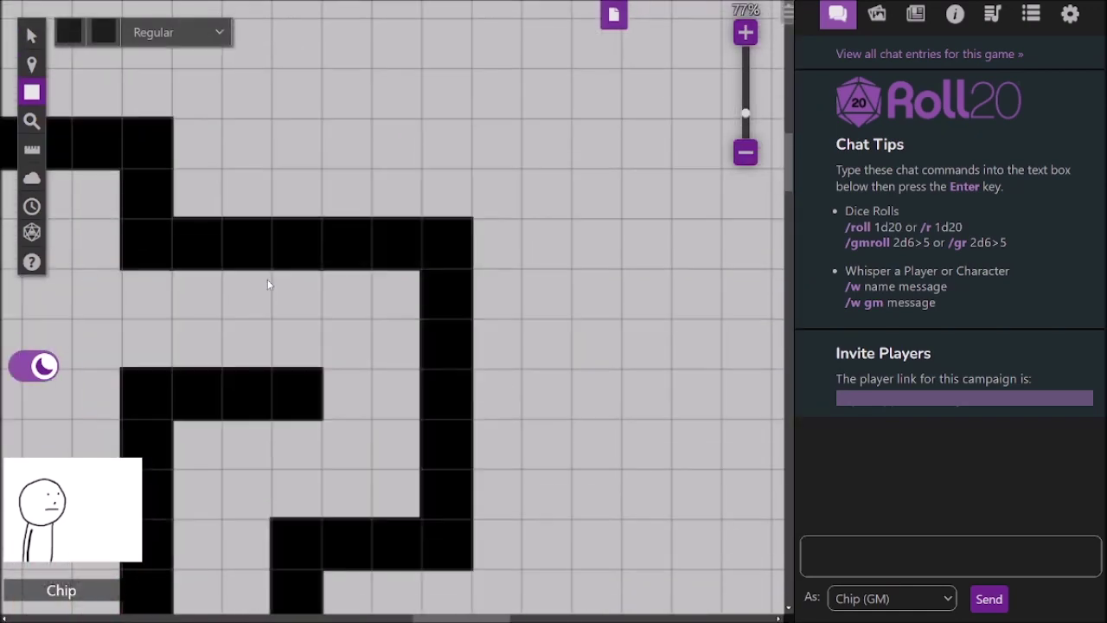
pyautogui.click(32, 35)
pyautogui.moveTo(314, 182); pyautogui.dragTo(455, 389)
pyautogui.press('Delete')
# Draw a winding corridor from the northern room's east exit, with an inner wall turning north and an outer wall looping around to the southern corridor wall
pyautogui.click(38, 94)
pyautogui.moveTo(270, 192); pyautogui.dragTo(291, 207)
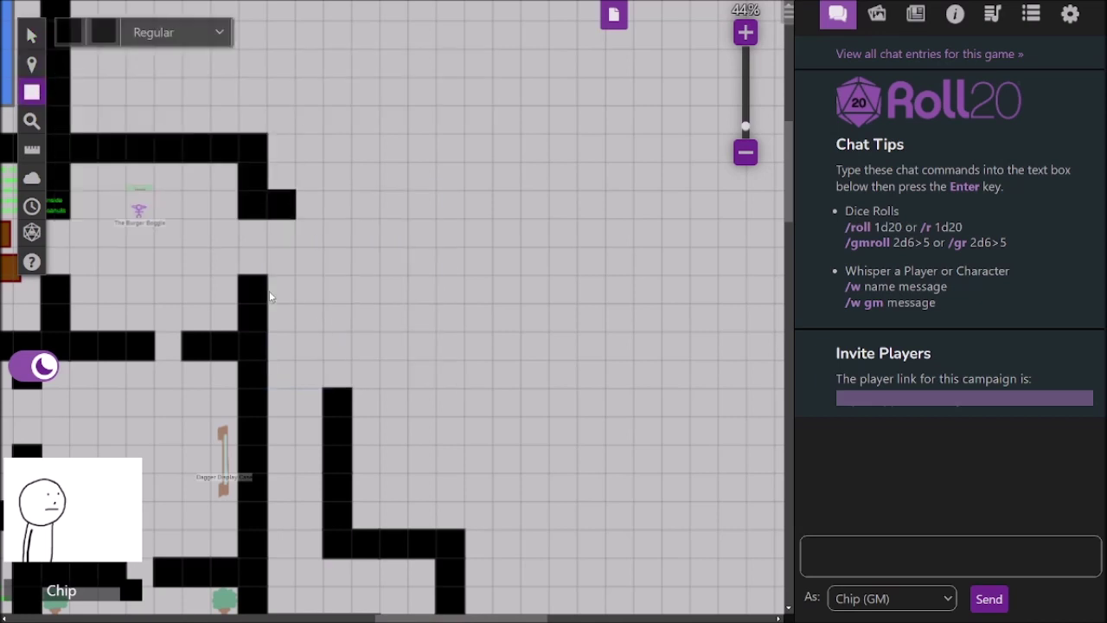
pyautogui.moveTo(303, 278); pyautogui.dragTo(345, 295)
pyautogui.moveTo(351, 227); pyautogui.dragTo(375, 295)
pyautogui.moveTo(352, 191); pyautogui.dragTo(375, 211)
pyautogui.moveTo(270, 136); pyautogui.dragTo(302, 183)
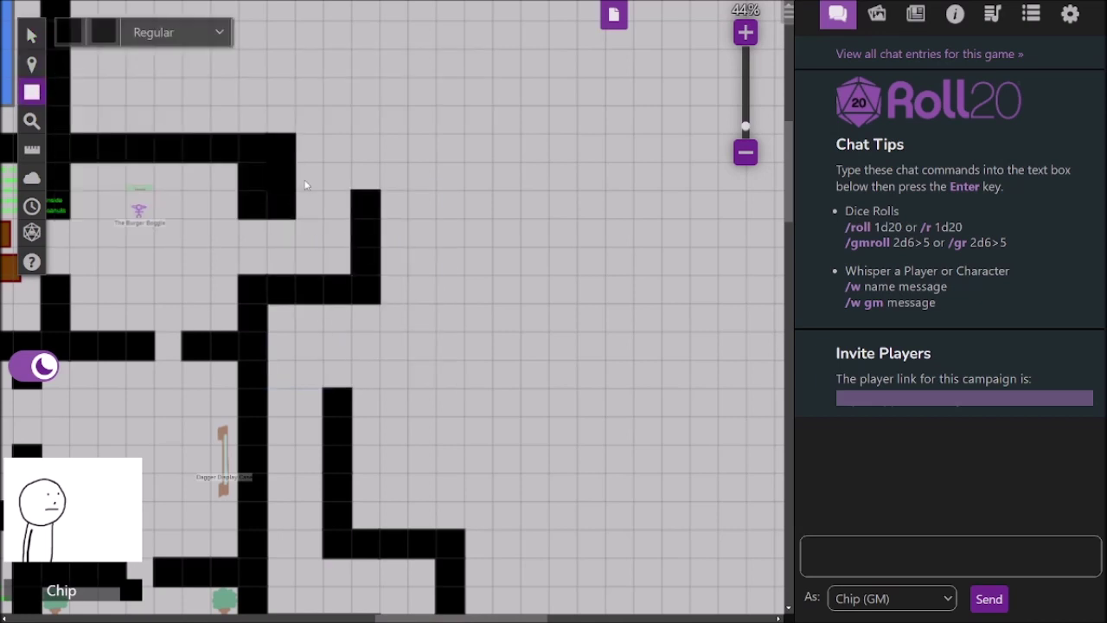
pyautogui.moveTo(270, 107)
pyautogui.mouseDown()
pyautogui.moveTo(438, 134)
pyautogui.moveTo(471, 239)
pyautogui.moveTo(462, 362)
pyautogui.moveTo(321, 391)
pyautogui.mouseUp()
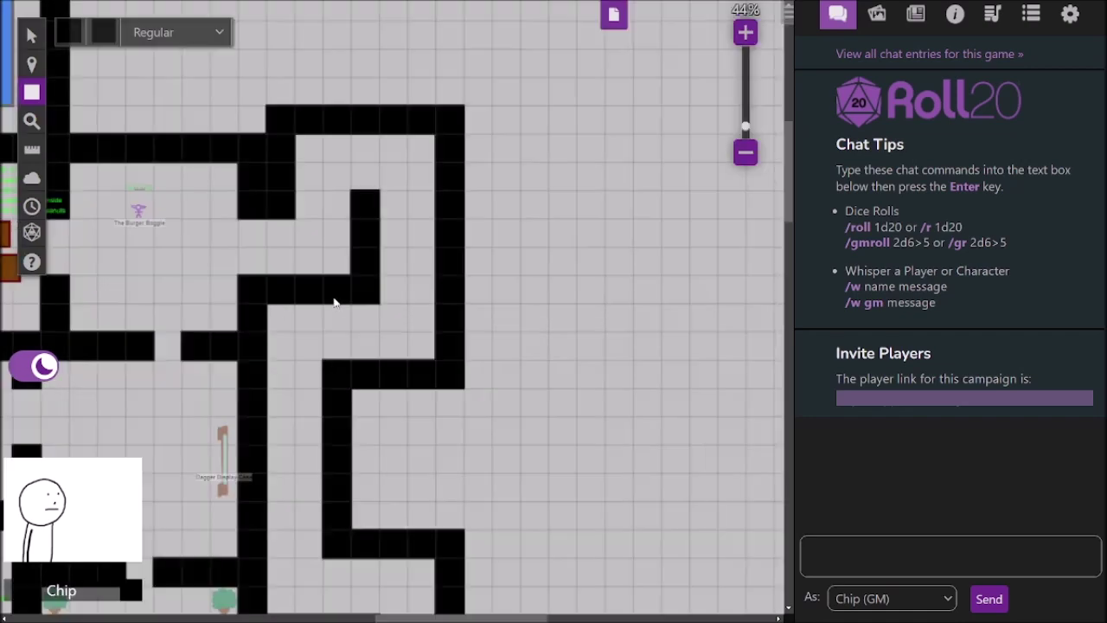
# Switch to the GM Info Overlay layer and set both the shape outline and fill colours to grey #666666
pyautogui.scroll(-5, 336, 302)
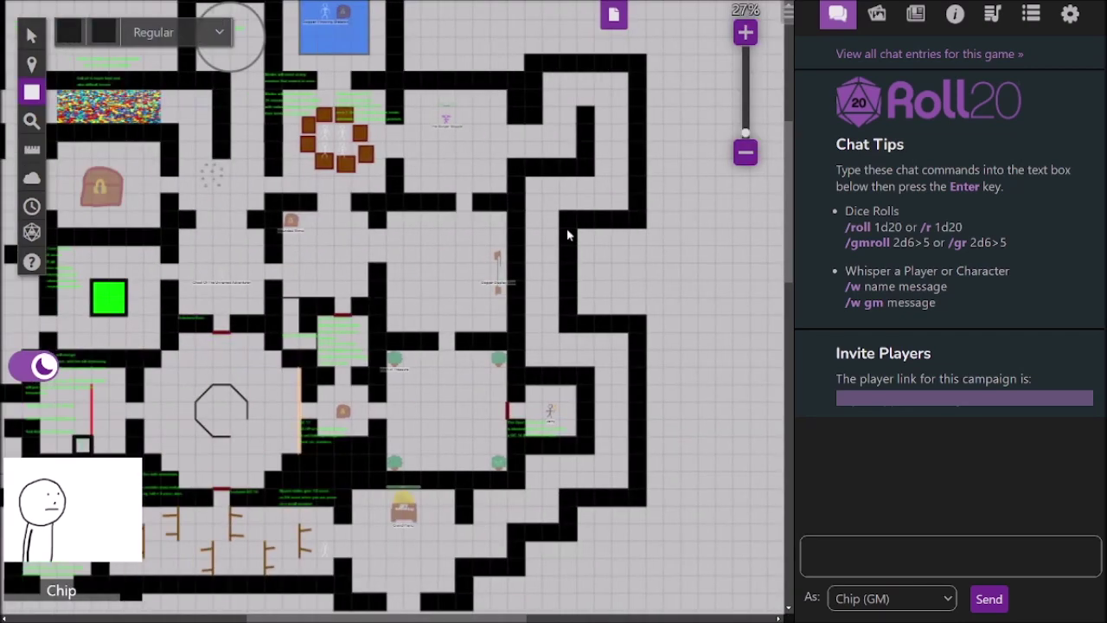
pyautogui.hscroll(3, 564, 235)
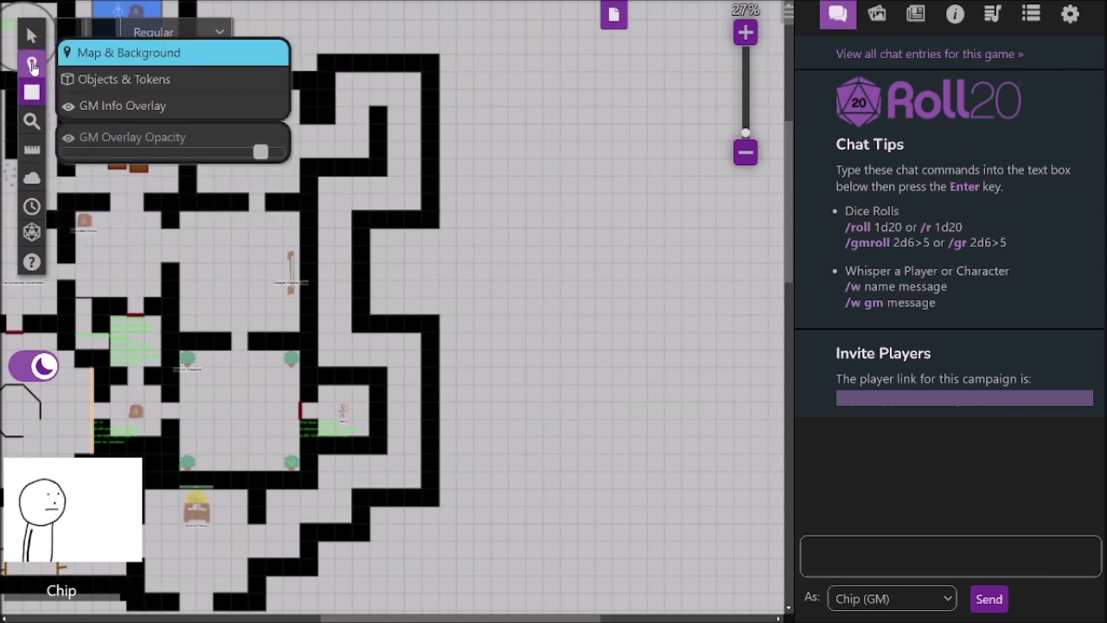
pyautogui.moveTo(33, 40)
pyautogui.moveTo(32, 66)
pyautogui.click(129, 106)
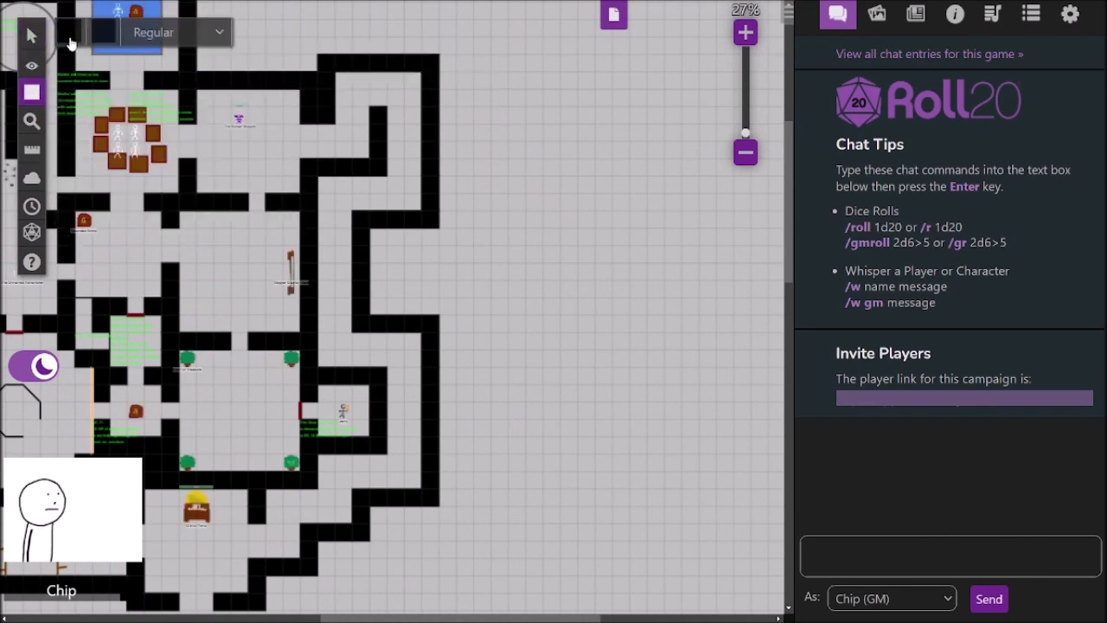
pyautogui.click(105, 33)
pyautogui.click(53, 55)
pyautogui.scroll(3, 338, 193)
pyautogui.click(105, 25)
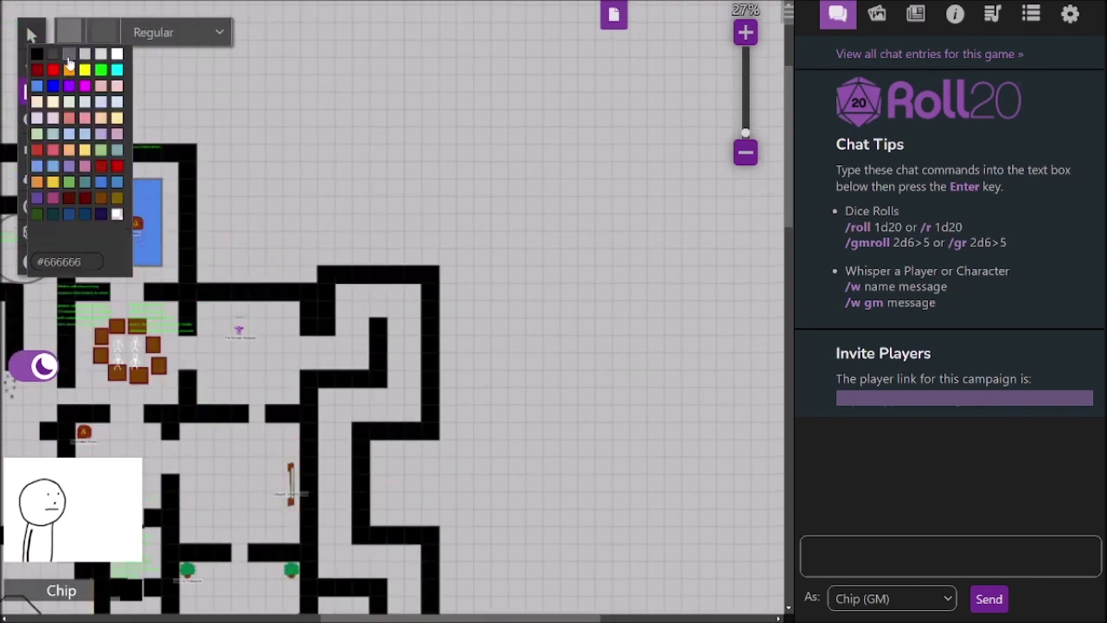
pyautogui.click(69, 57)
# Draw two grey two-by-two-cell squares across the corridor, one east of the Dagger Display Case and one east of the torch bearer's cell
pyautogui.scroll(-4, 444, 196)
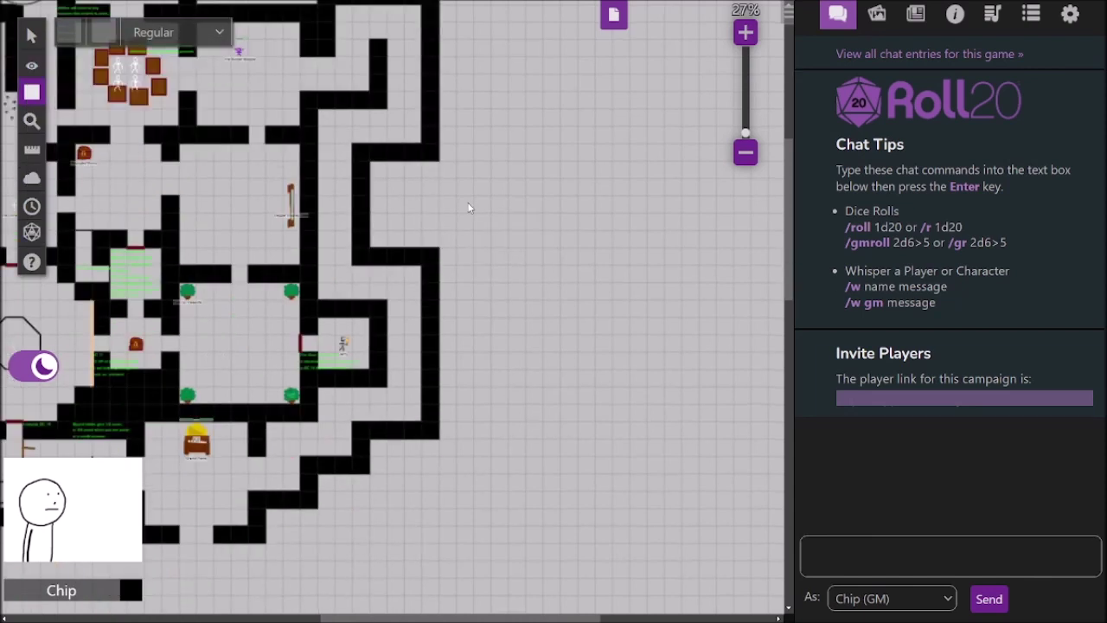
pyautogui.scroll(3, 468, 208)
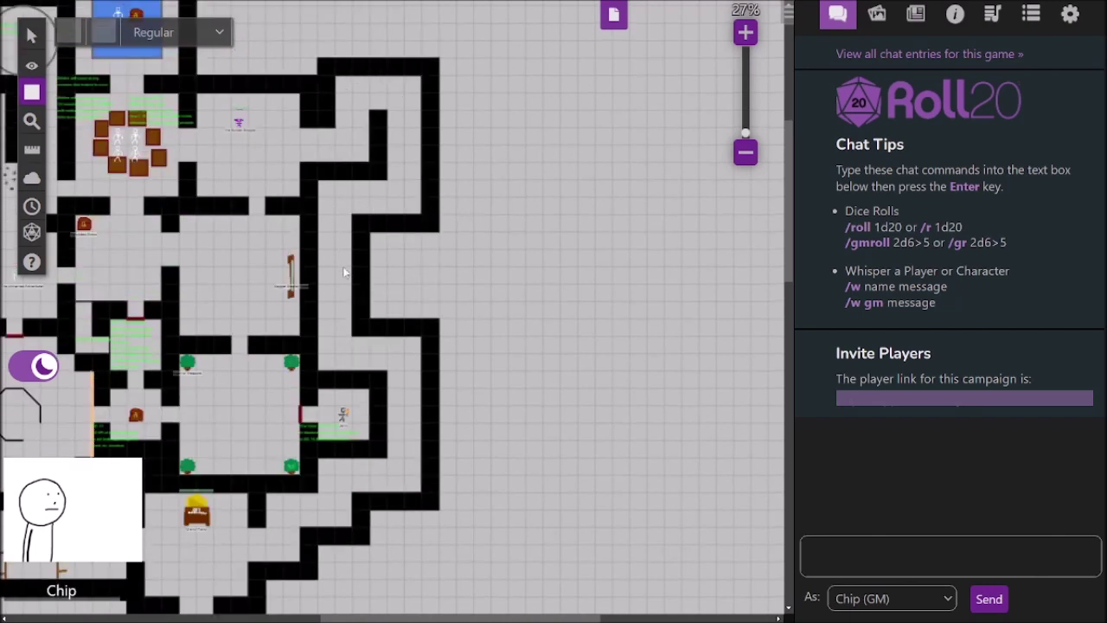
pyautogui.scroll(-5, 334, 346)
pyautogui.scroll(2, 383, 321)
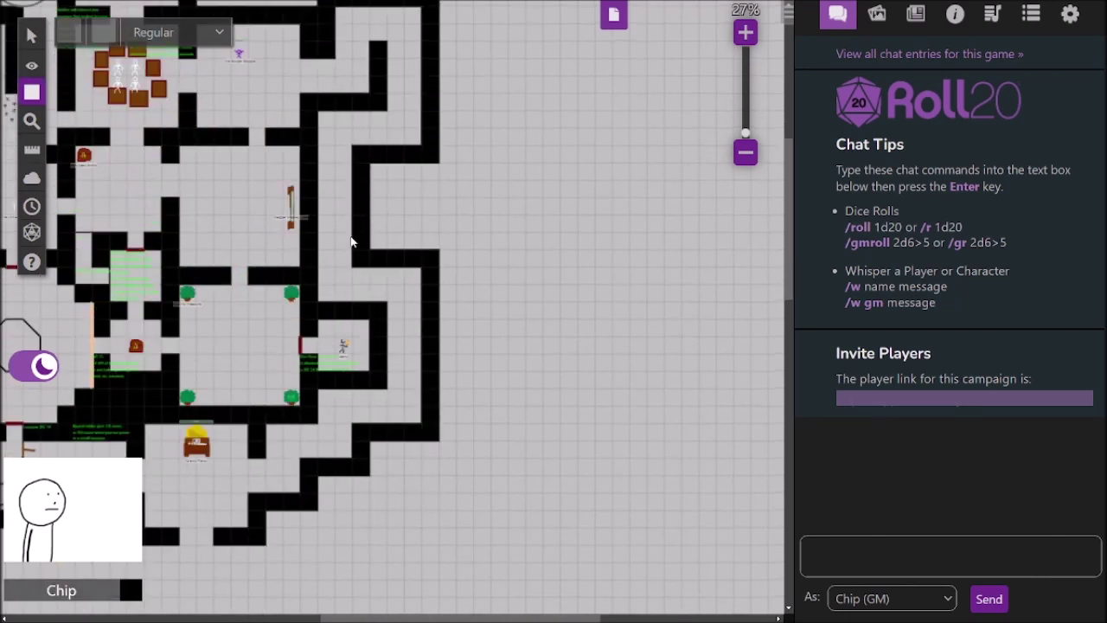
pyautogui.scroll(5, 375, 107)
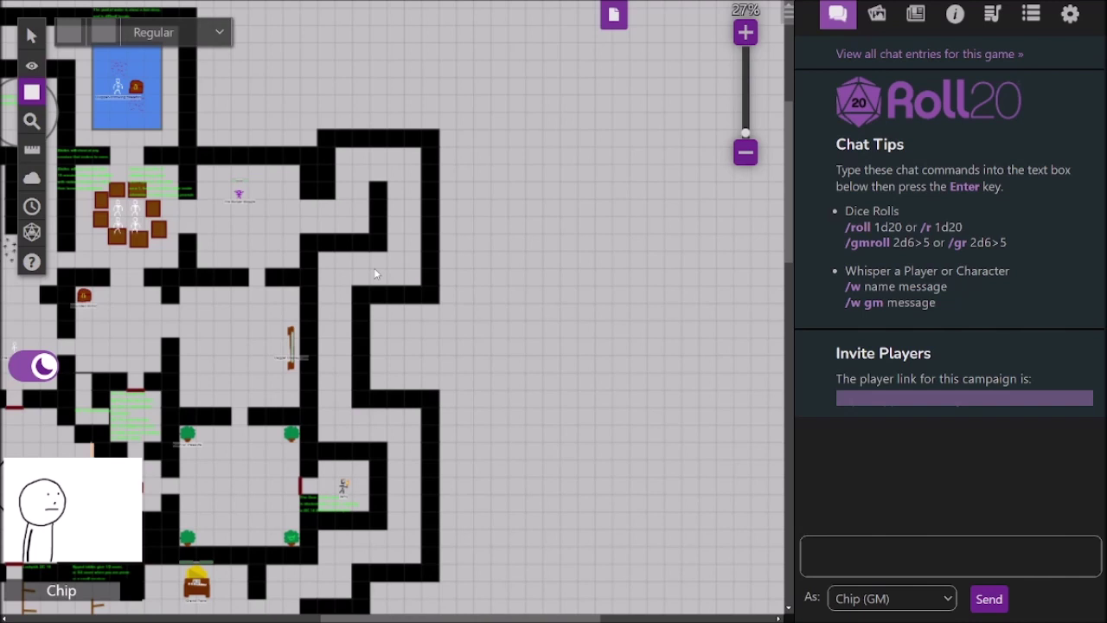
pyautogui.scroll(-3, 374, 273)
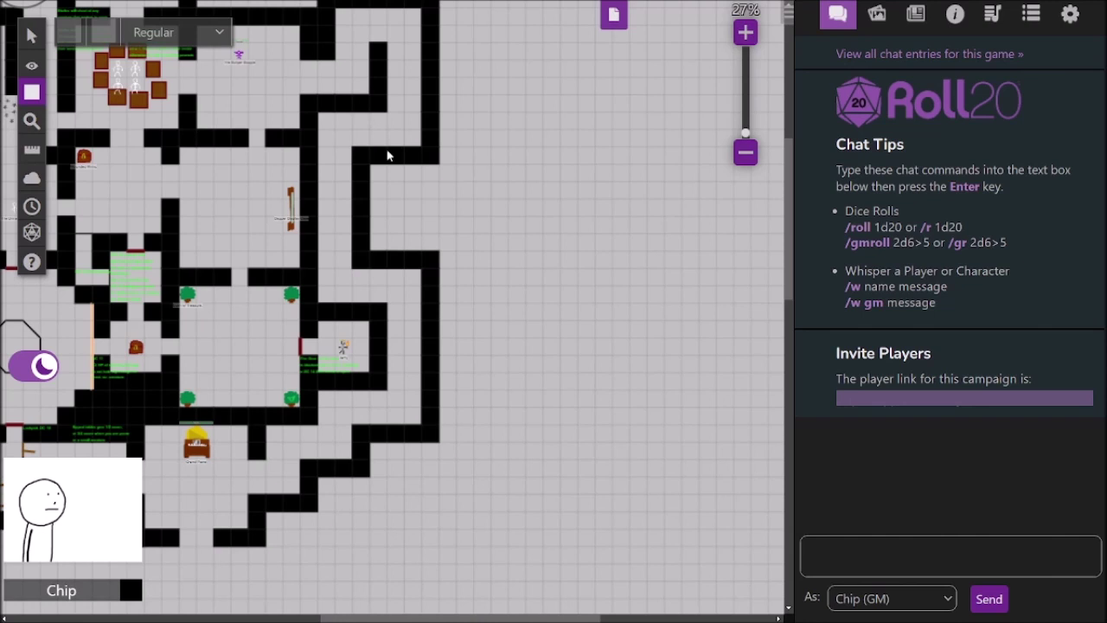
pyautogui.scroll(5, 345, 204)
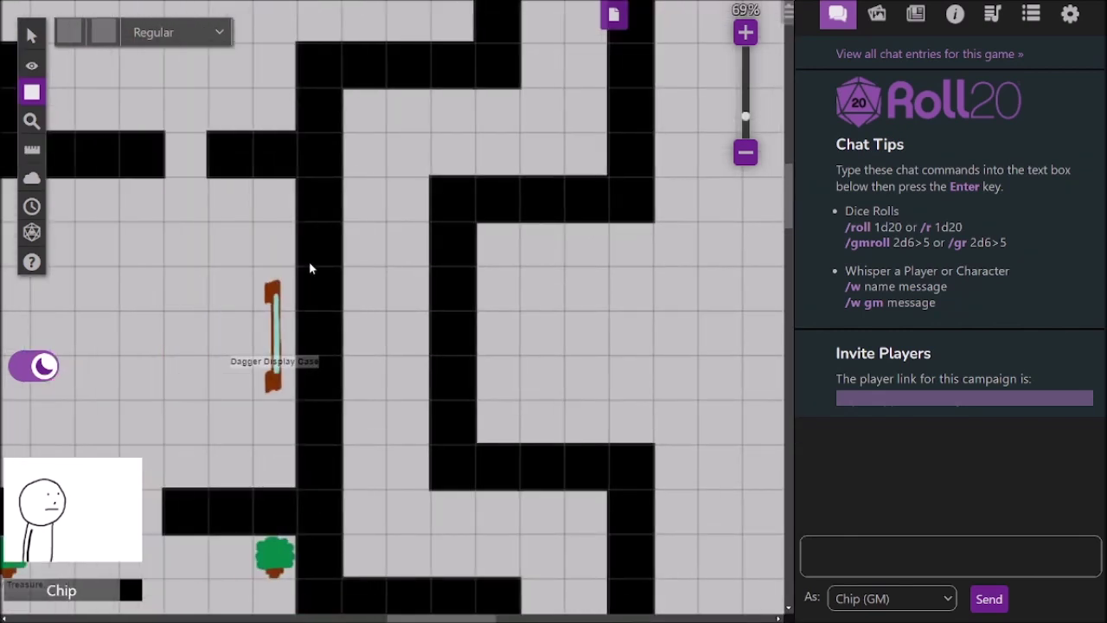
pyautogui.click(31, 64)
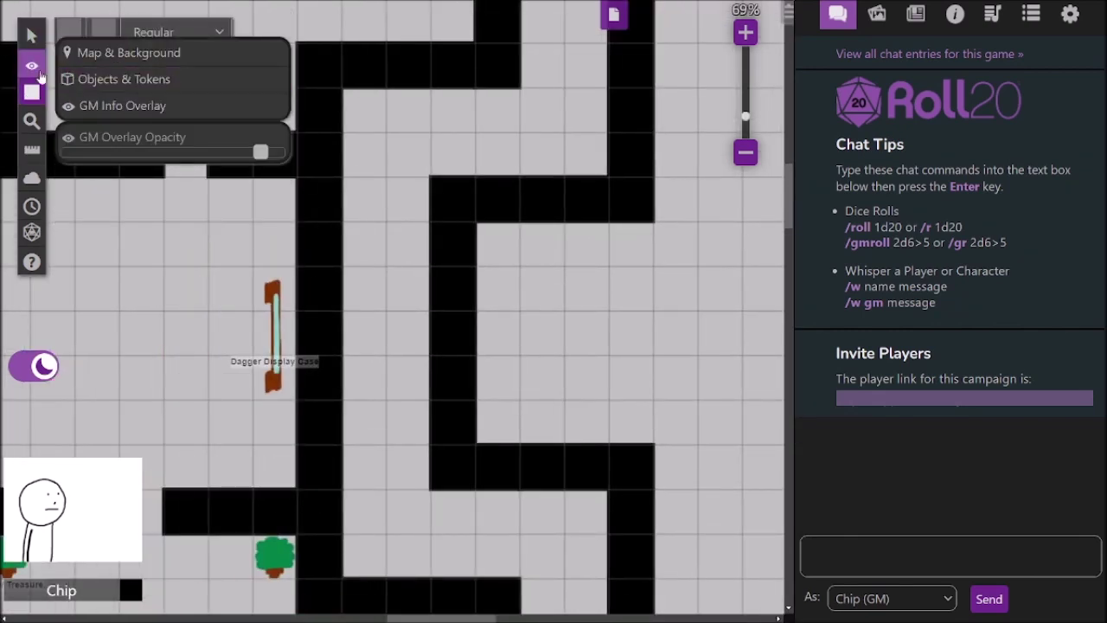
pyautogui.moveTo(347, 267); pyautogui.dragTo(422, 341)
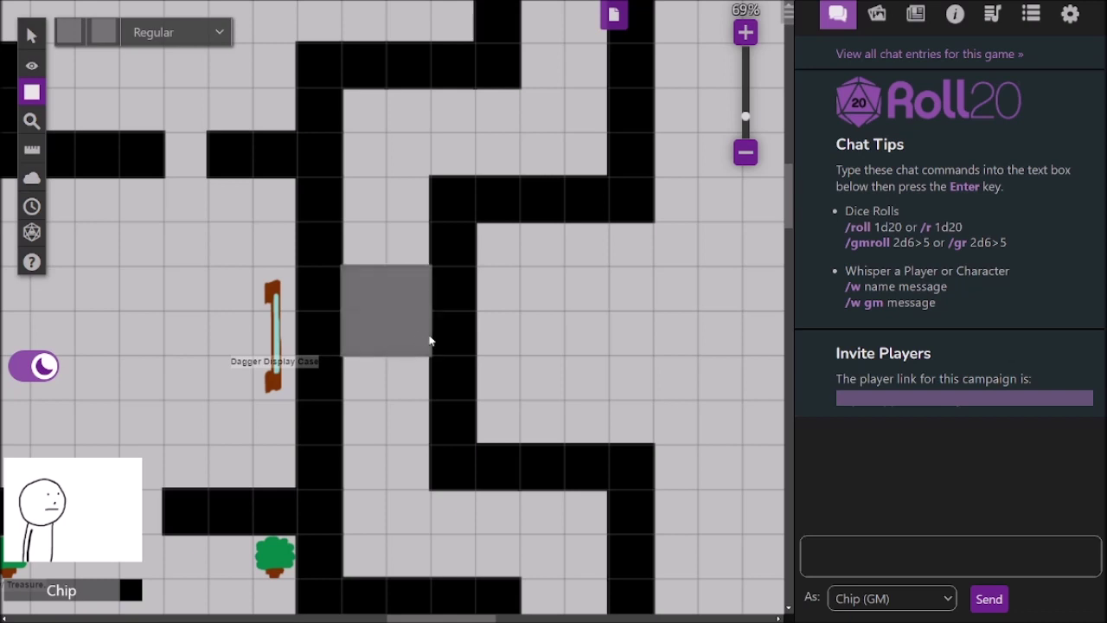
pyautogui.scroll(-5, 433, 339)
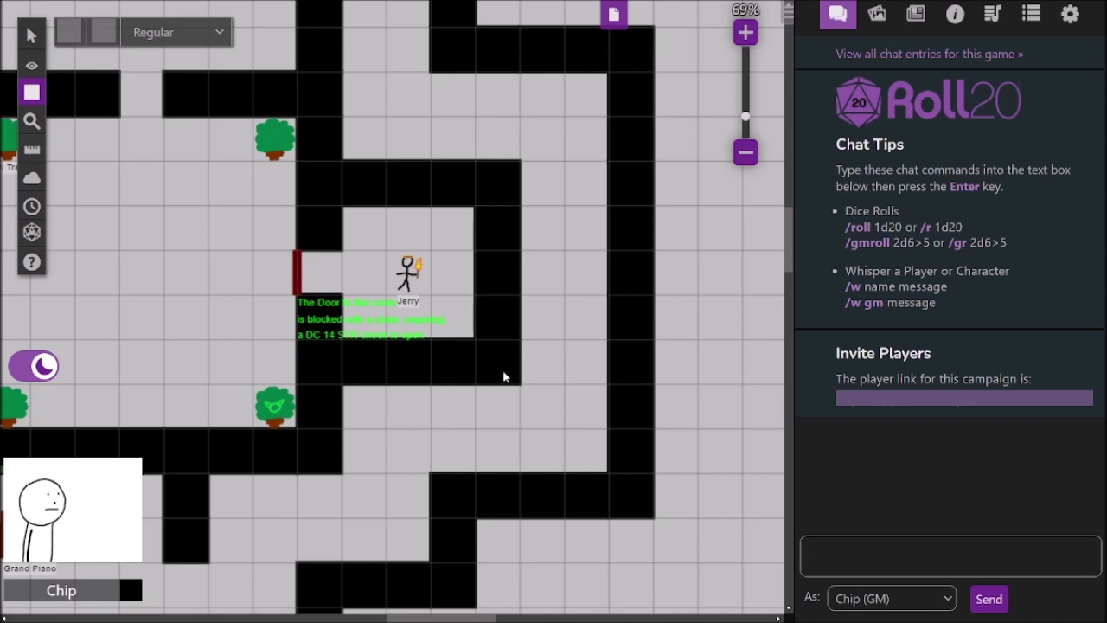
pyautogui.moveTo(545, 232)
pyautogui.mouseDown()
pyautogui.moveTo(608, 294)
pyautogui.moveTo(242, 321)
pyautogui.mouseUp()
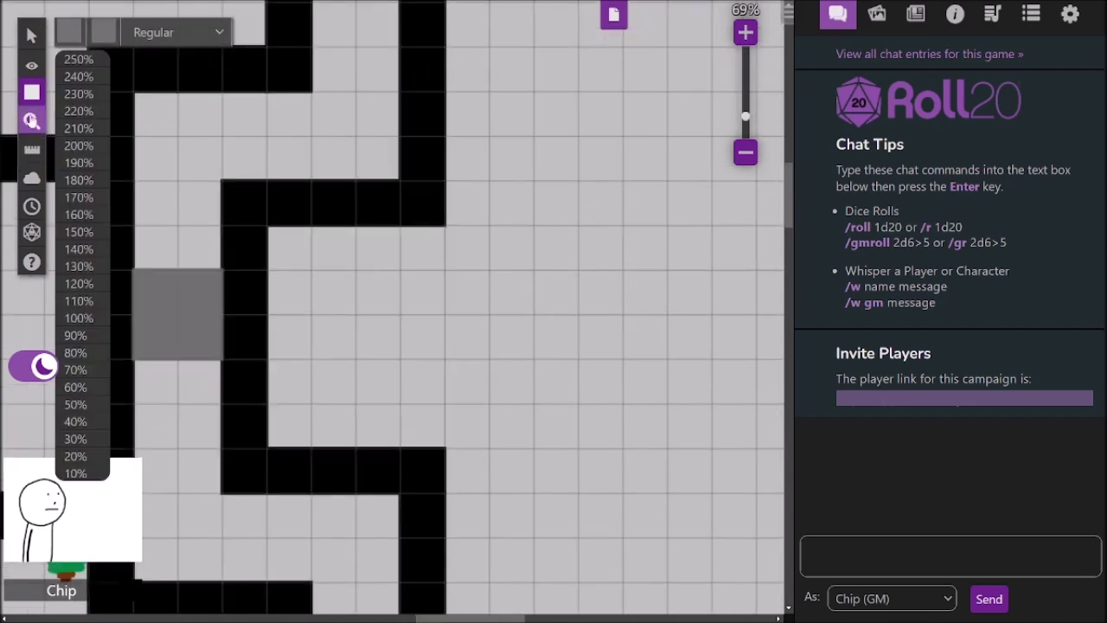
# Start an empty text note east of the upper grey square with the Text tool and hide the chat sidebar
pyautogui.moveTo(32, 92)
pyautogui.click(91, 190)
pyautogui.moveTo(400, 171); pyautogui.dragTo(369, 251)
pyautogui.scroll(-3, 369, 251)
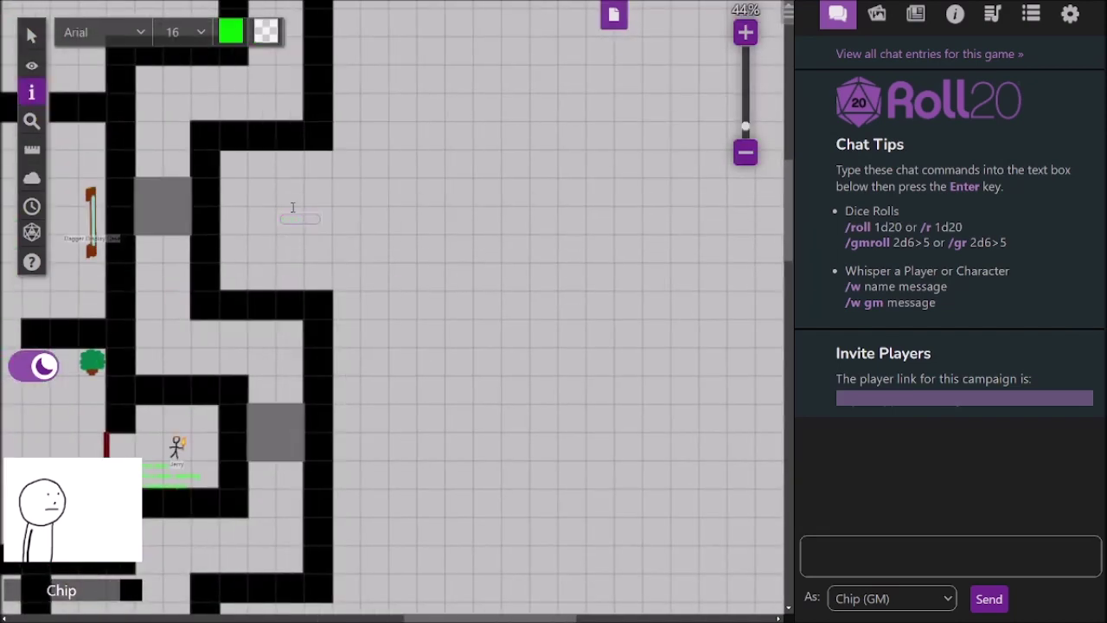
pyautogui.scroll(6, 936, 311)
pyautogui.scroll(-1, 937, 311)
pyautogui.moveTo(377, 617); pyautogui.dragTo(348, 615)
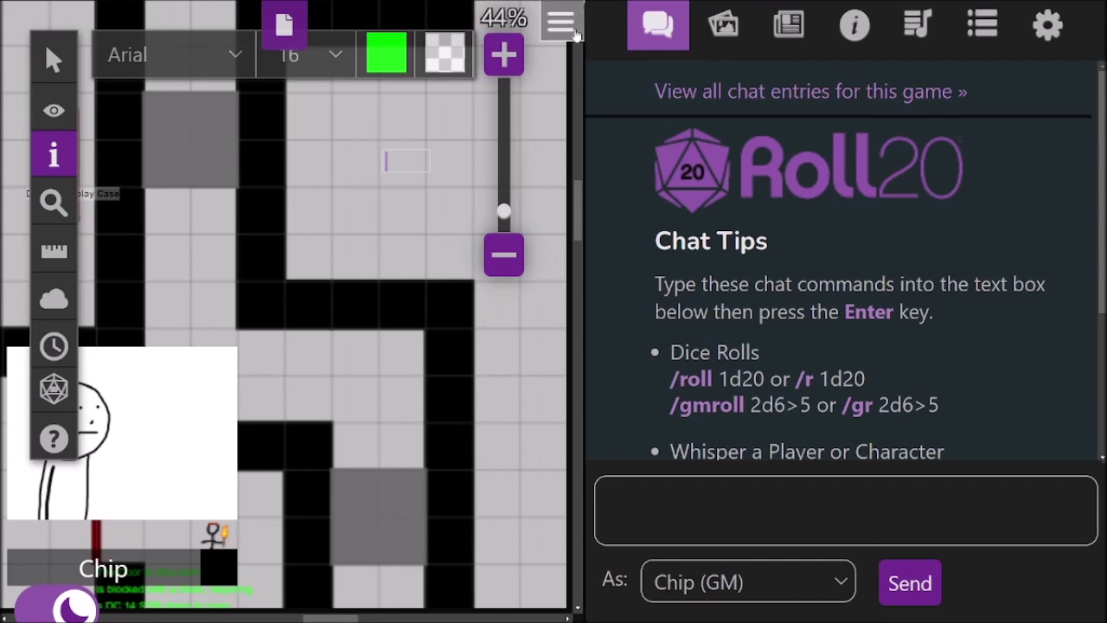
pyautogui.click(574, 31)
# Add the green text "Snake" to the GM overlay east of the upper grey square
pyautogui.click(572, 277)
pyautogui.write('S')
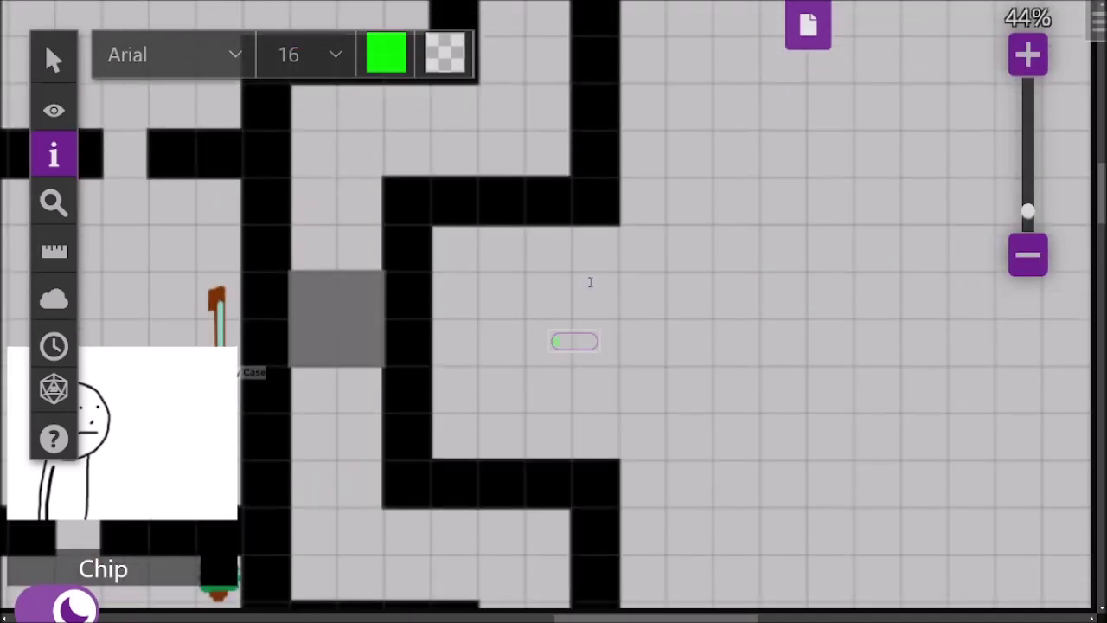
pyautogui.write('nake tra')
pyautogui.press('BackSpace')
pyautogui.press('BackSpace')
pyautogui.press('BackSpace')
pyautogui.press('BackSpace')
pyautogui.click(470, 378)
# Add a size 26 green note east of the upper grey square: "Spike Pit Traps deal 2d4 piercing damage when fallen into", "DC 12 DEX save"
pyautogui.click(339, 55)
pyautogui.click(298, 331)
pyautogui.click(498, 304)
pyautogui.write('S')
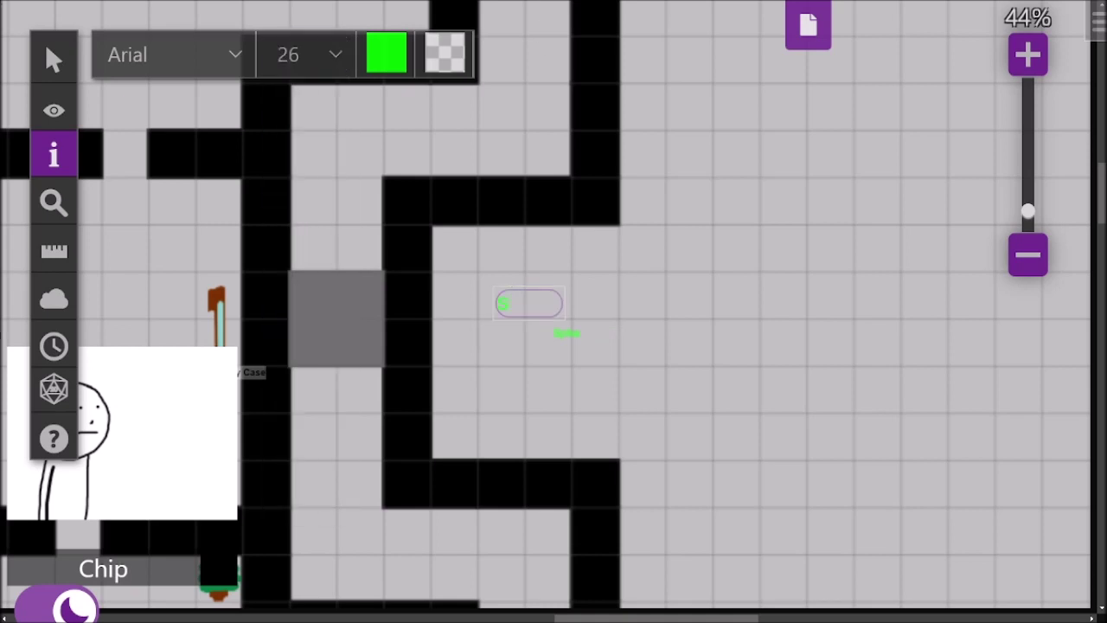
pyautogui.write('pike Pit Traps')
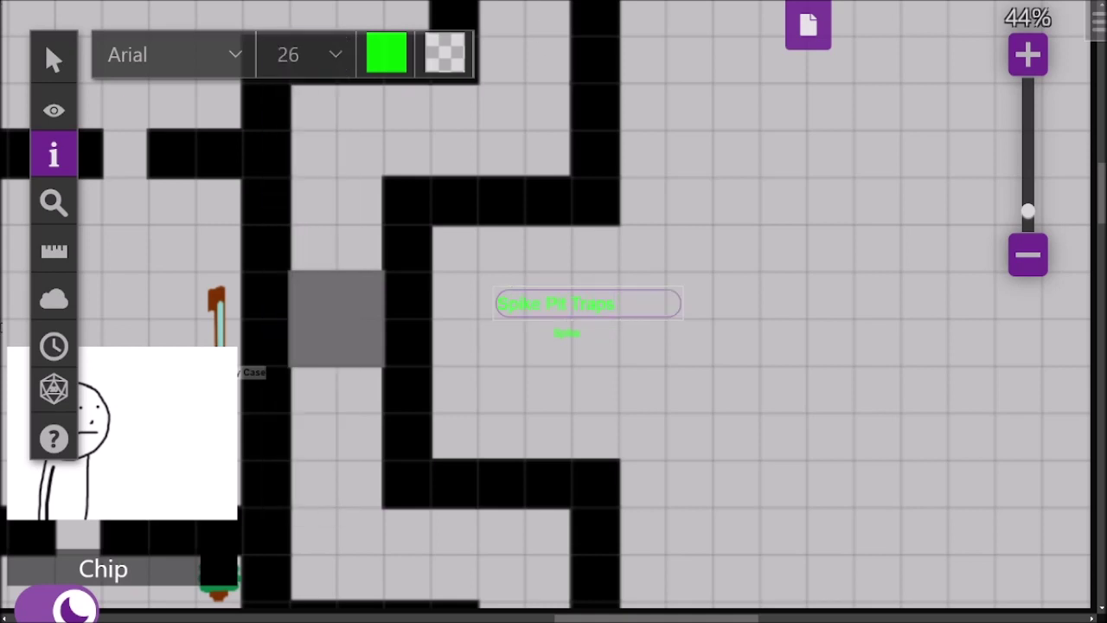
pyautogui.write(' deal 2d4 piercing')
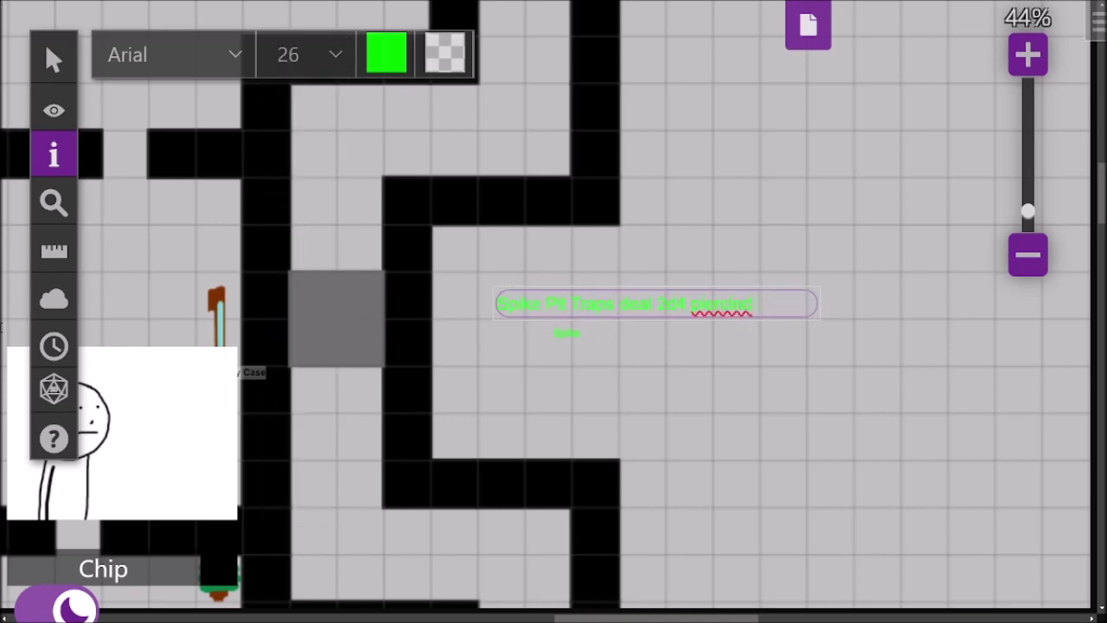
pyautogui.write(' damage when fall')
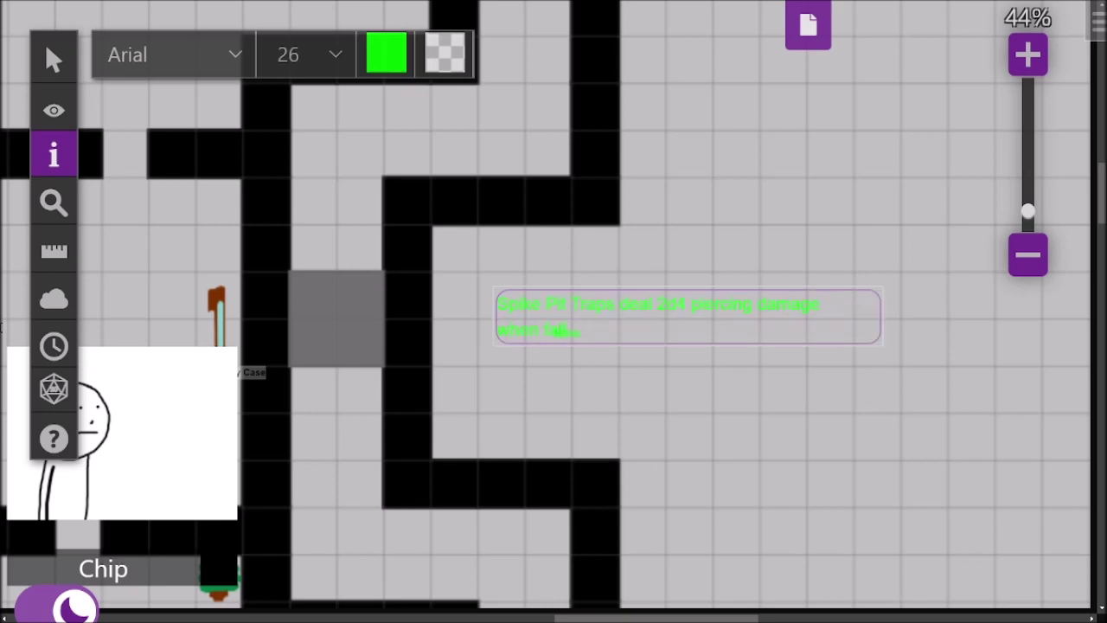
pyautogui.write('en into')
pyautogui.press('Return')
pyautogui.write('DC 12 DEX save')
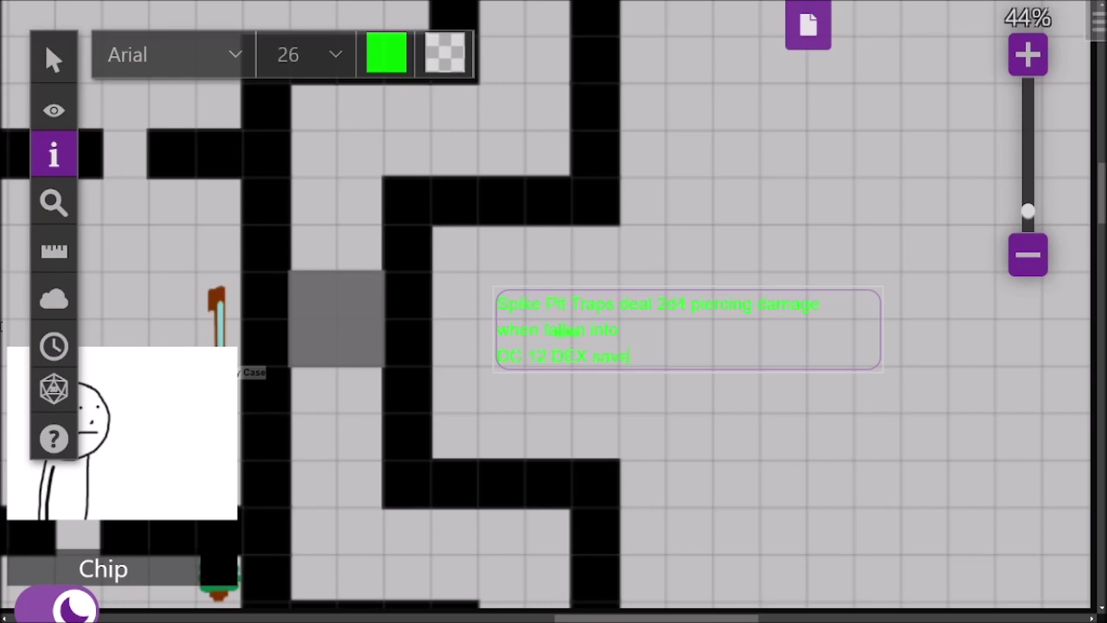
# Move the spike pit trap note into the corridor section between the two grey squares and deselect it
pyautogui.scroll(-3, 701, 250)
pyautogui.click(693, 240)
pyautogui.click(54, 58)
pyautogui.moveTo(526, 299); pyautogui.dragTo(472, 401)
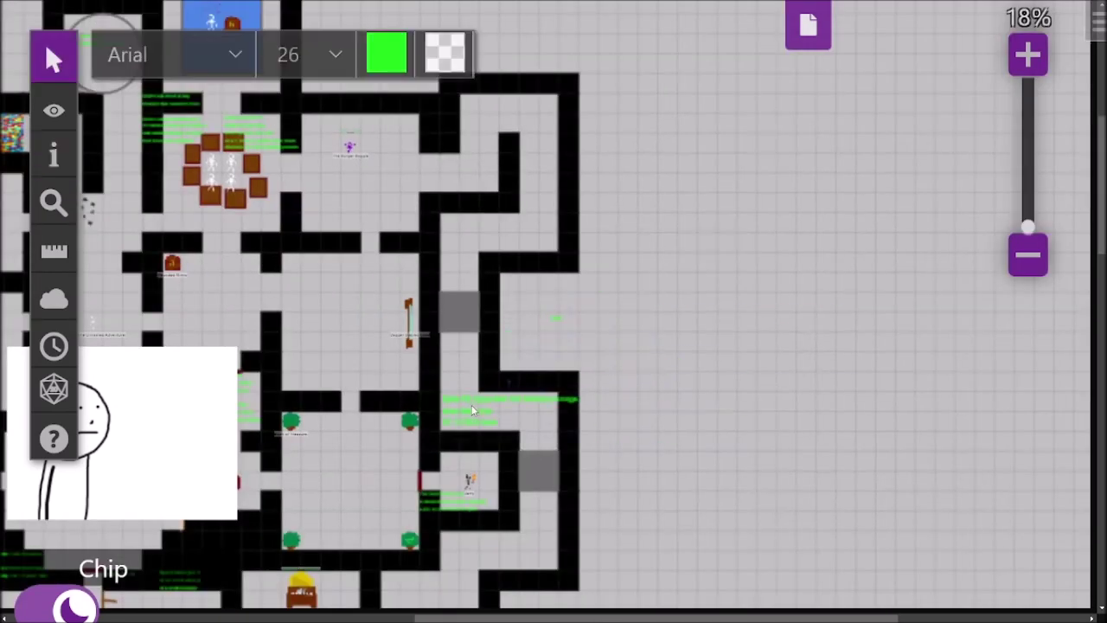
pyautogui.scroll(4, 620, 395)
pyautogui.scroll(2, 622, 391)
pyautogui.scroll(-1, 621, 391)
pyautogui.click(721, 183)
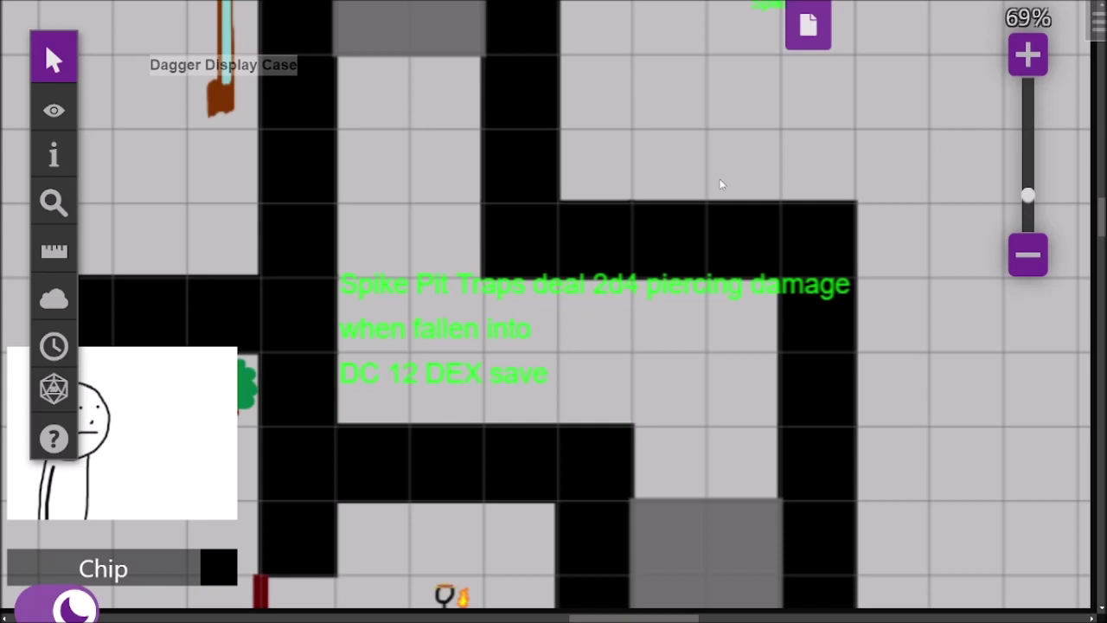
# Extend the trap note's DEX save line to read "DC 12 DEX save to avoid falling in" and start a new line
pyautogui.scroll(3, 722, 183)
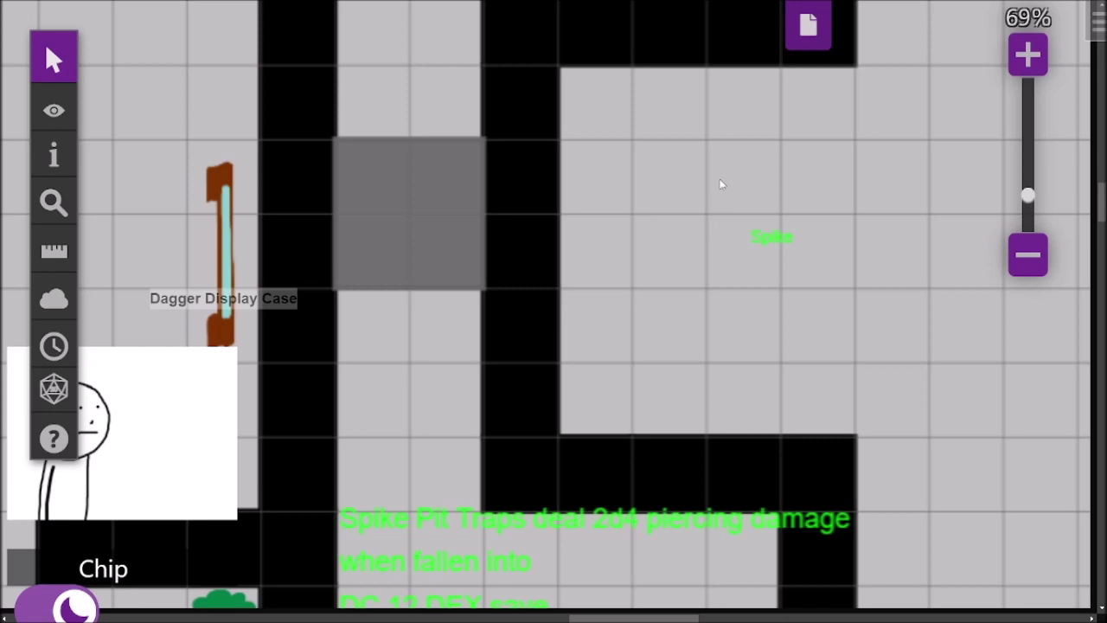
pyautogui.scroll(-5, 722, 184)
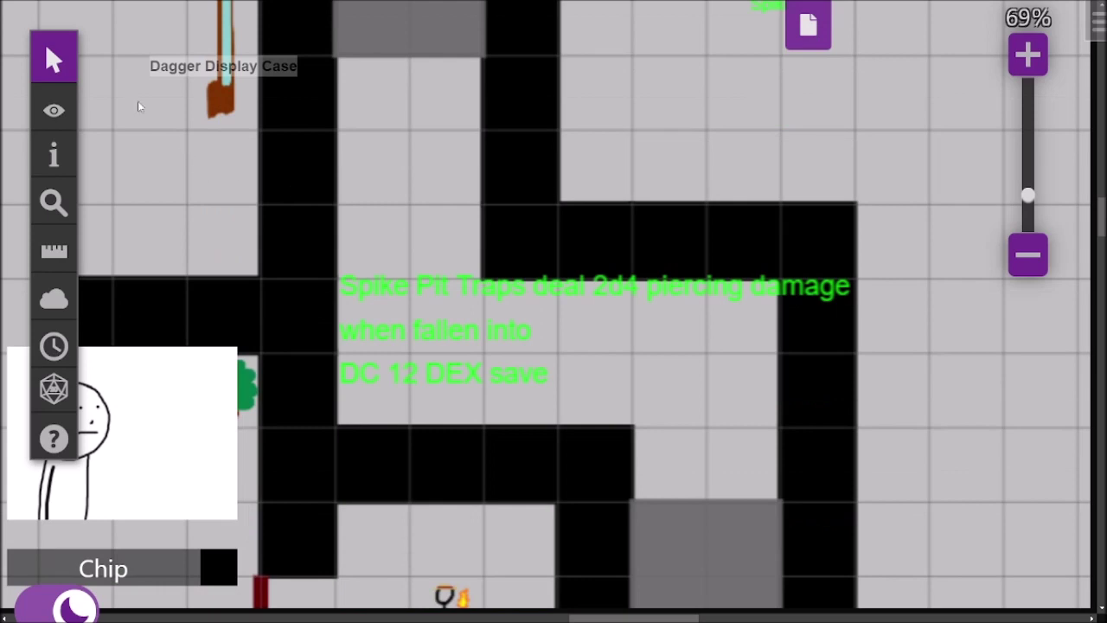
pyautogui.click(542, 371)
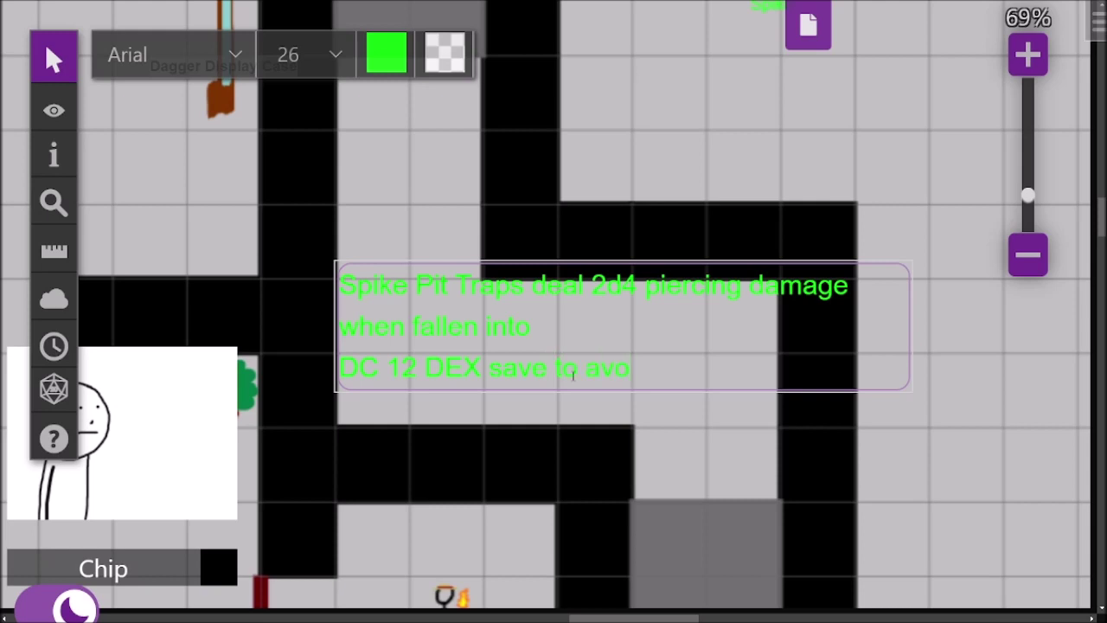
pyautogui.write('id falling in')
pyautogui.press('BackSpace')
pyautogui.press('Return')
# Add the line "DC 14 investigation to notice the traps" to the end of the trap note and finish editing
pyautogui.write('DC')
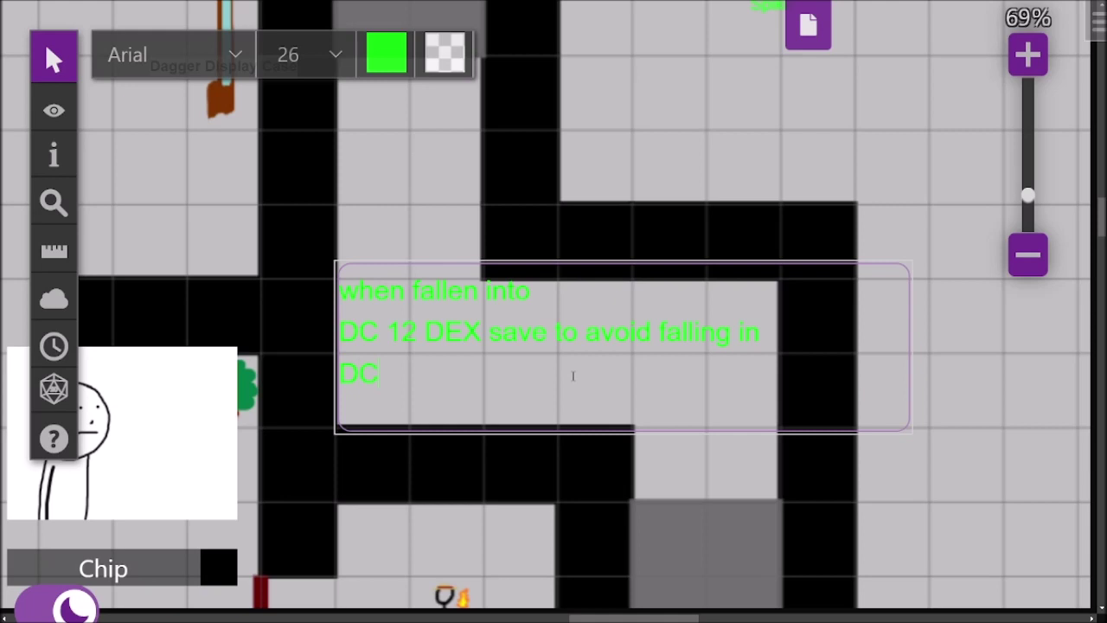
pyautogui.write(' 14 investigatio')
pyautogui.press('BackSpace')
pyautogui.press('BackSpace')
pyautogui.press('BackSpace')
pyautogui.press('BackSpace')
pyautogui.press('BackSpace')
pyautogui.press('BackSpace')
pyautogui.press('BackSpace')
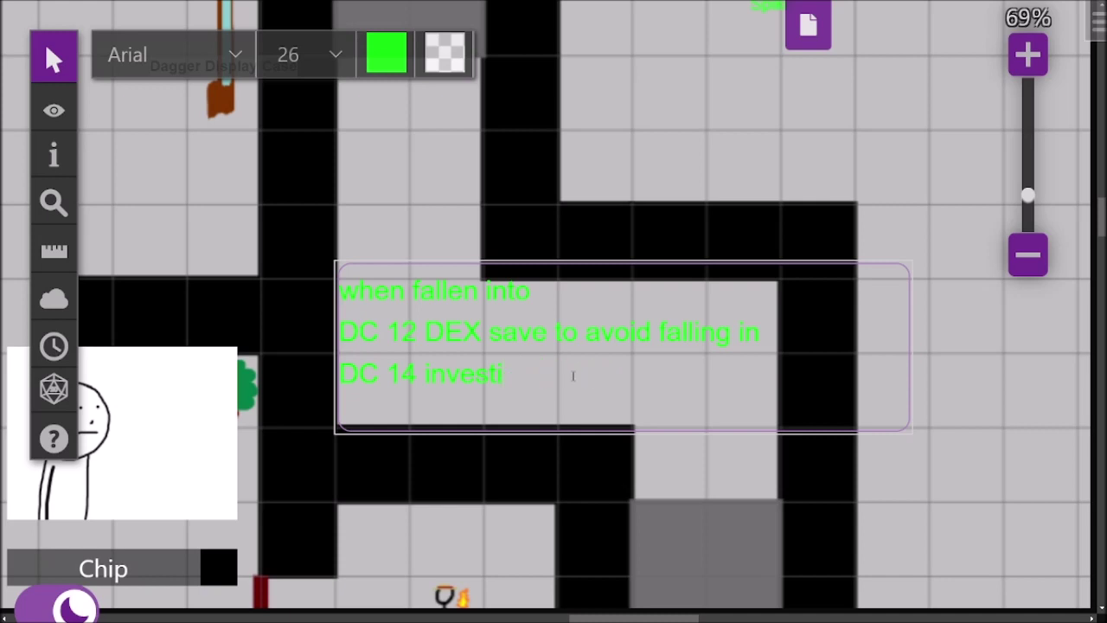
pyautogui.write('gation to lnotice the traps')
pyautogui.press('Return')
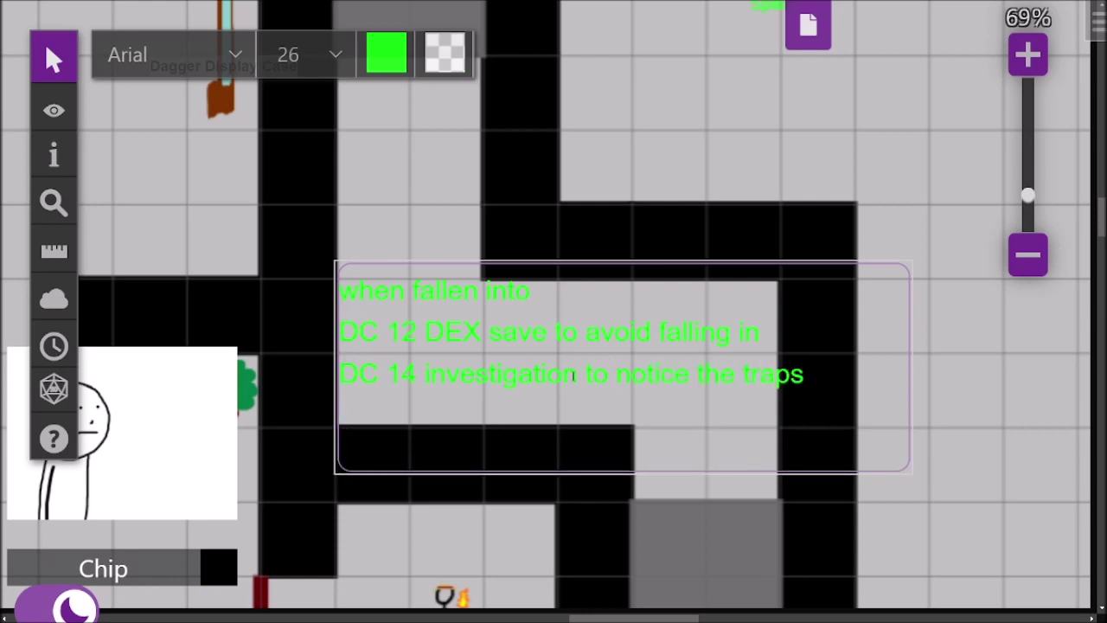
pyautogui.click(41, 72)
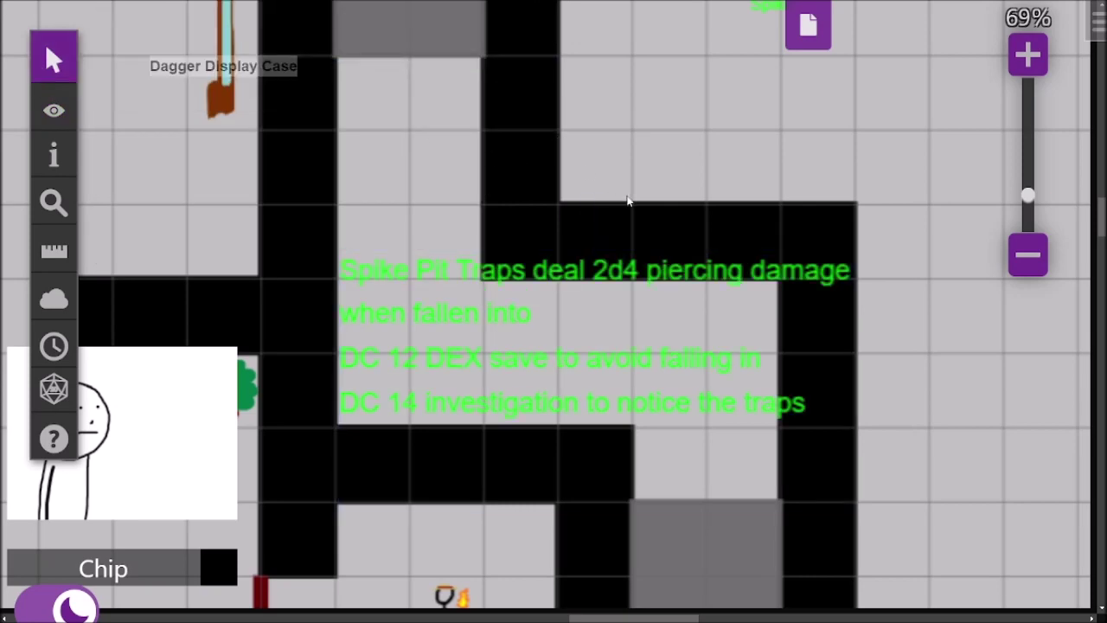
# Examine the placed trap note, the eastern corridor and the overall dungeon layout
pyautogui.scroll(2, 628, 202)
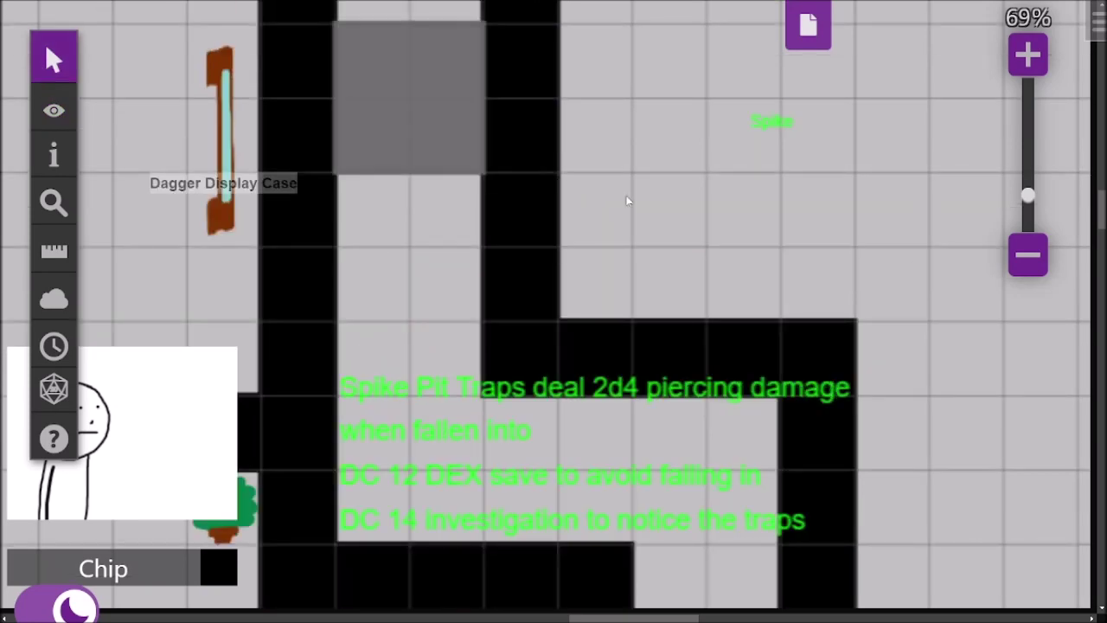
pyautogui.scroll(-3, 628, 201)
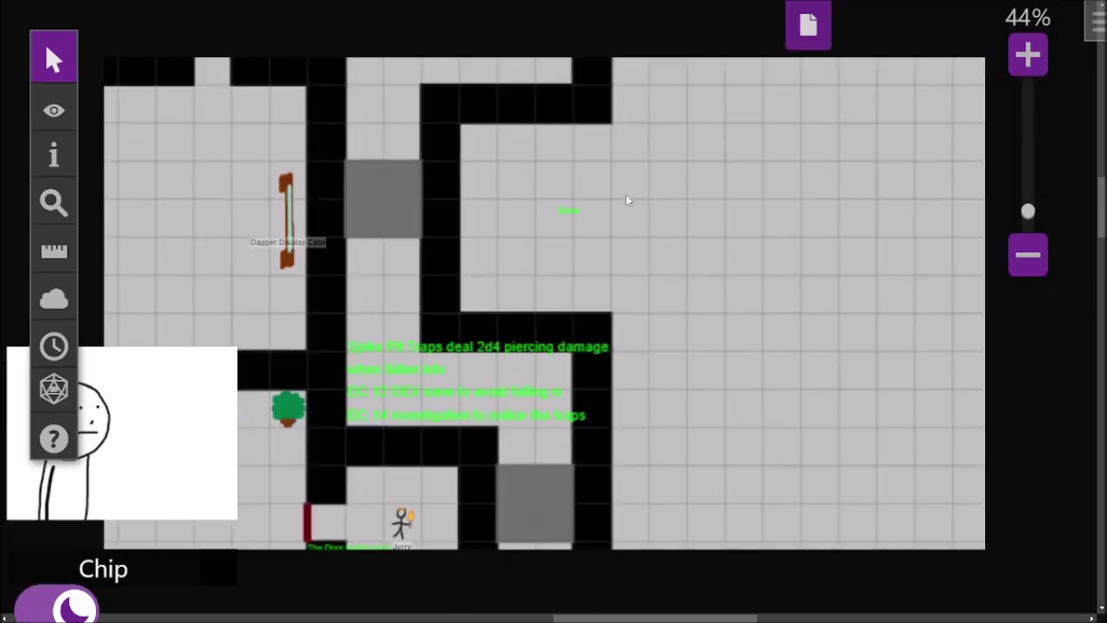
pyautogui.scroll(-3, 628, 201)
pyautogui.scroll(1, 628, 201)
pyautogui.hscroll(3, 628, 200)
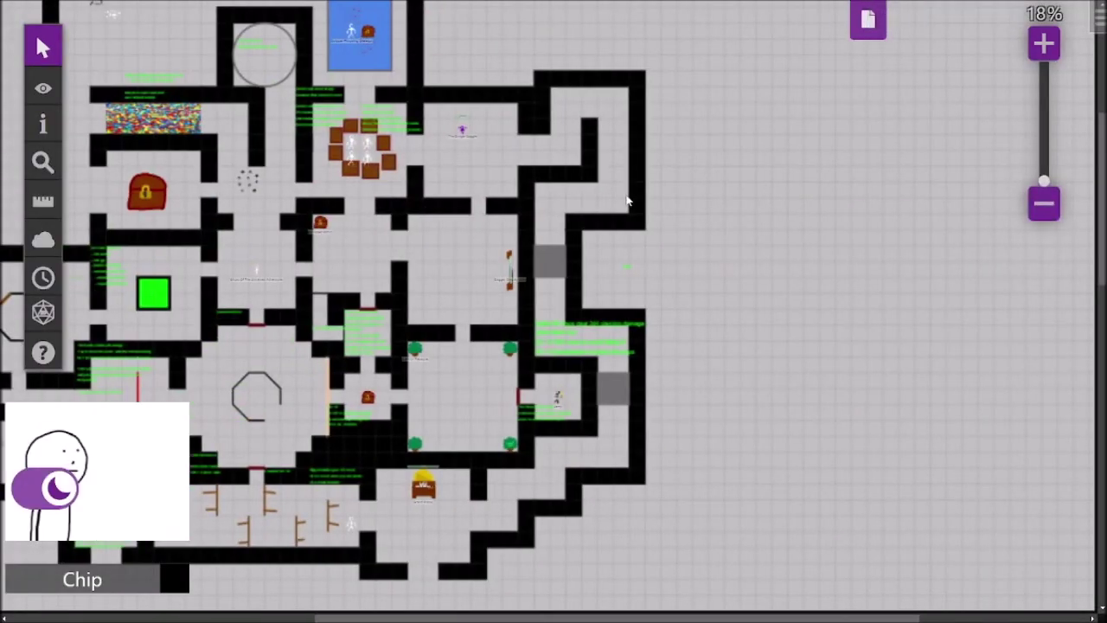
pyautogui.scroll(-3, 627, 201)
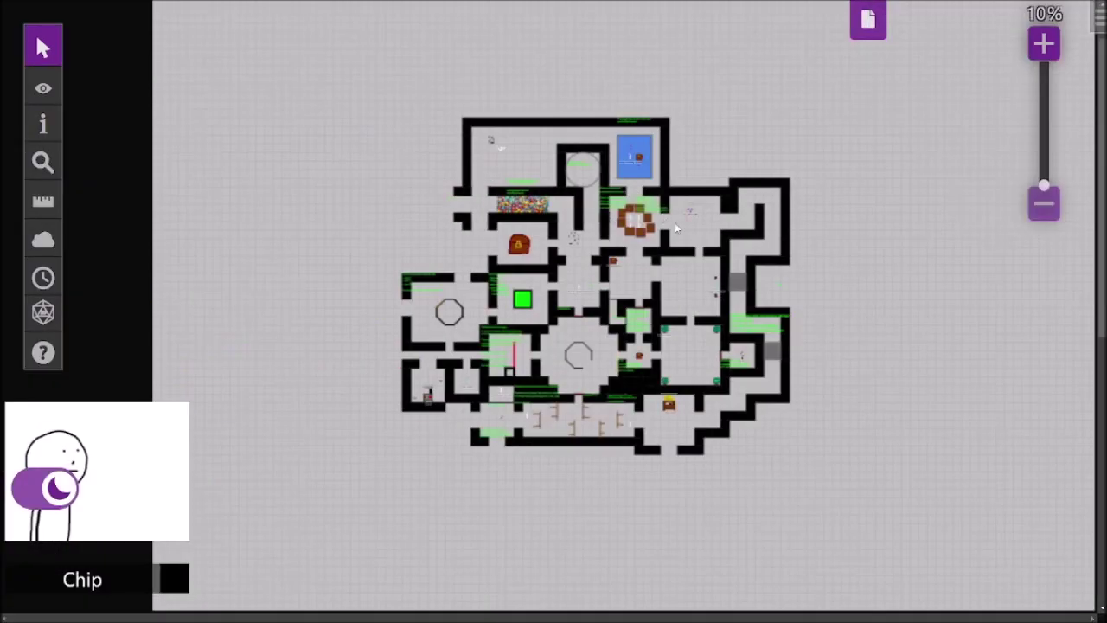
pyautogui.scroll(3, 770, 289)
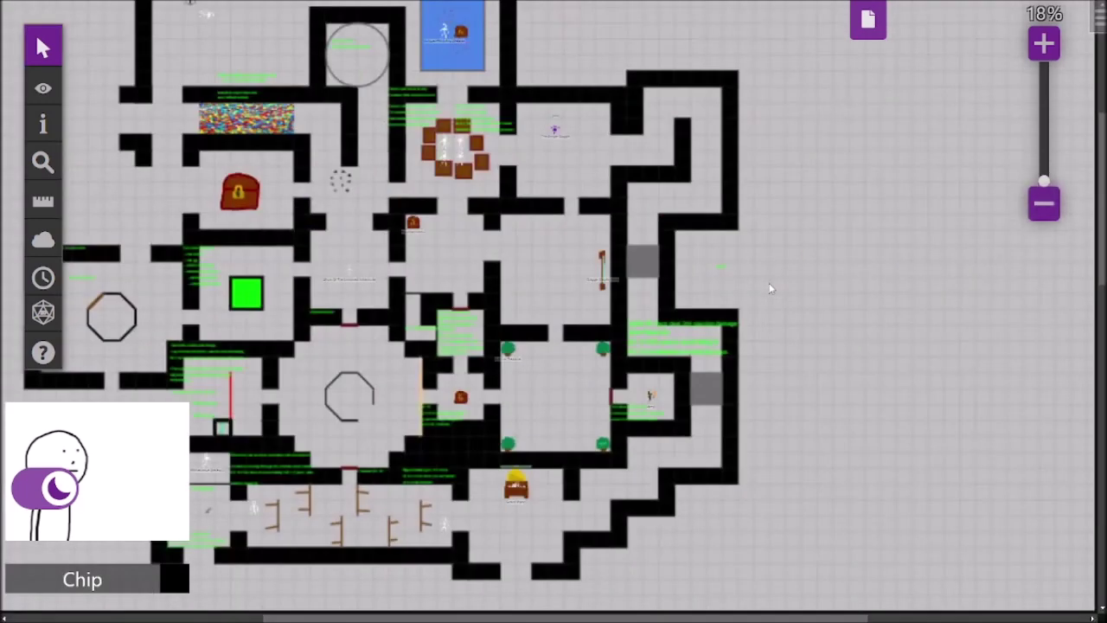
pyautogui.scroll(-3, 758, 282)
pyautogui.scroll(3, 757, 282)
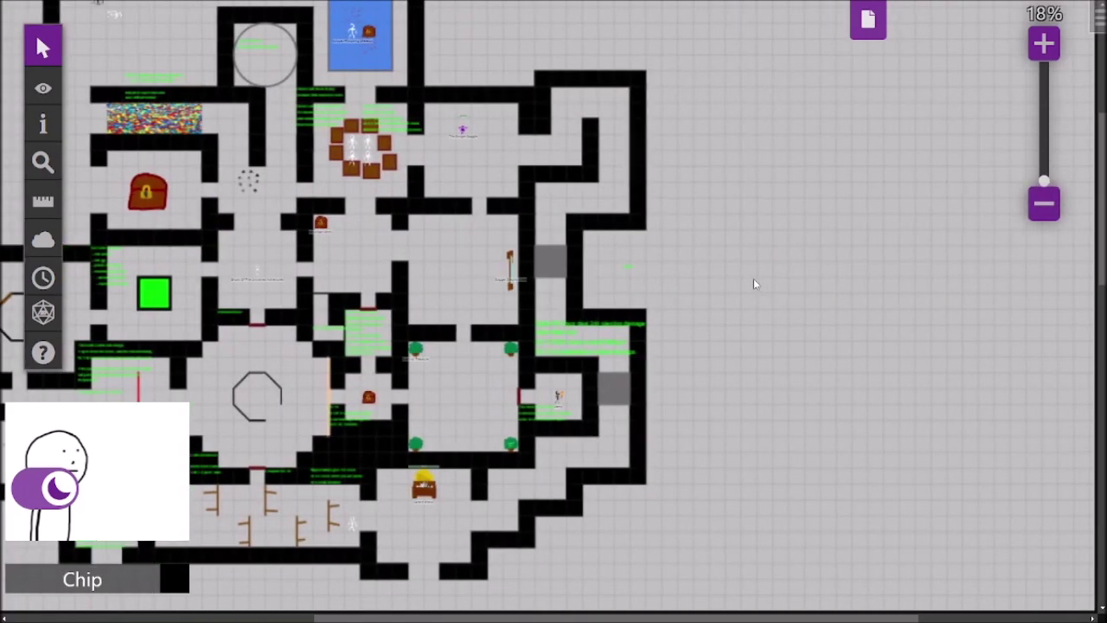